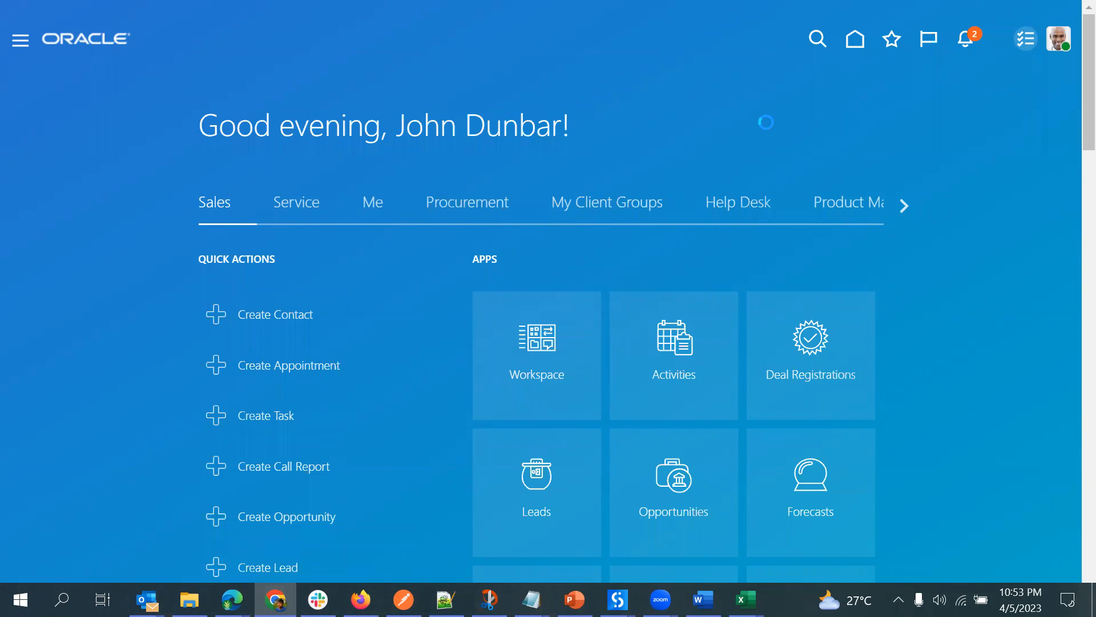
- Open the Sandboxes page from the navigation list and enter Demo_Sandbox
click(25, 40)
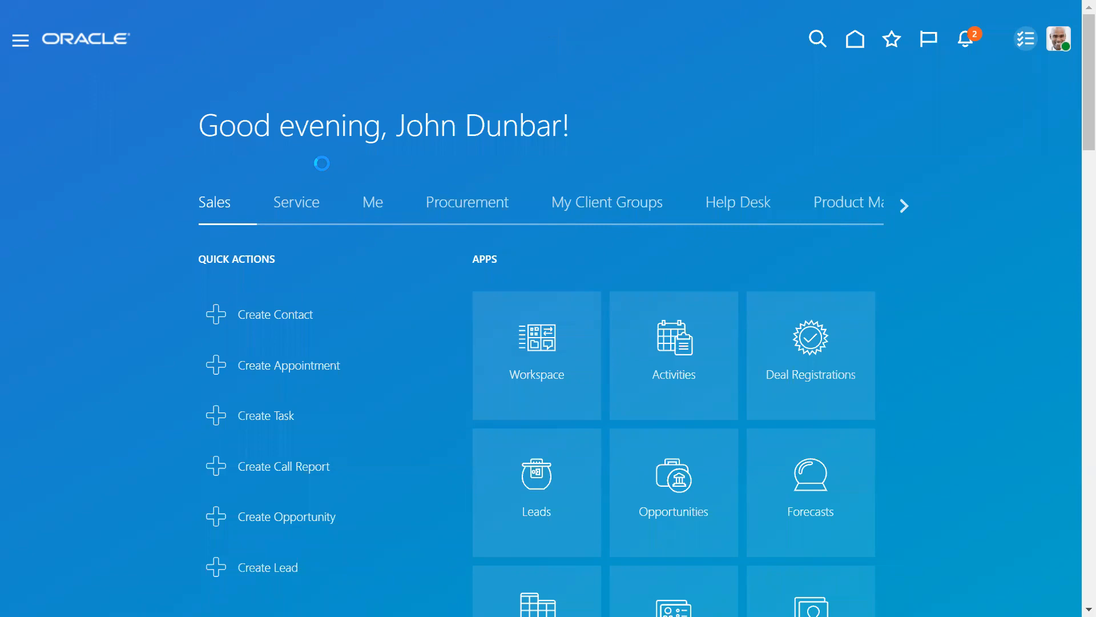
scroll(211, 430, down, 3)
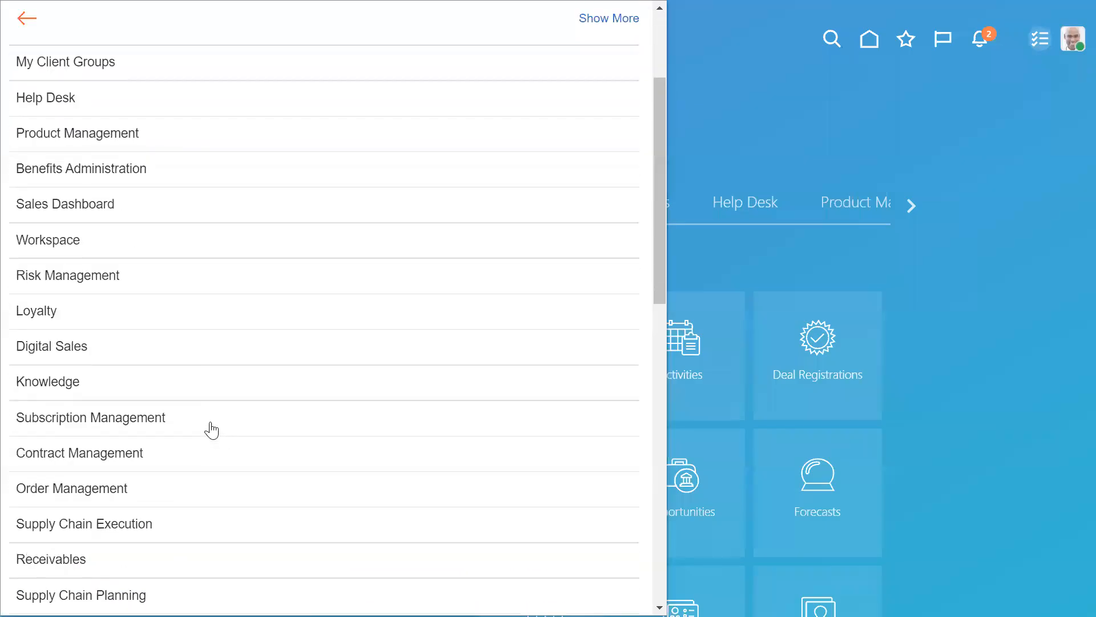
scroll(223, 406, down, 10)
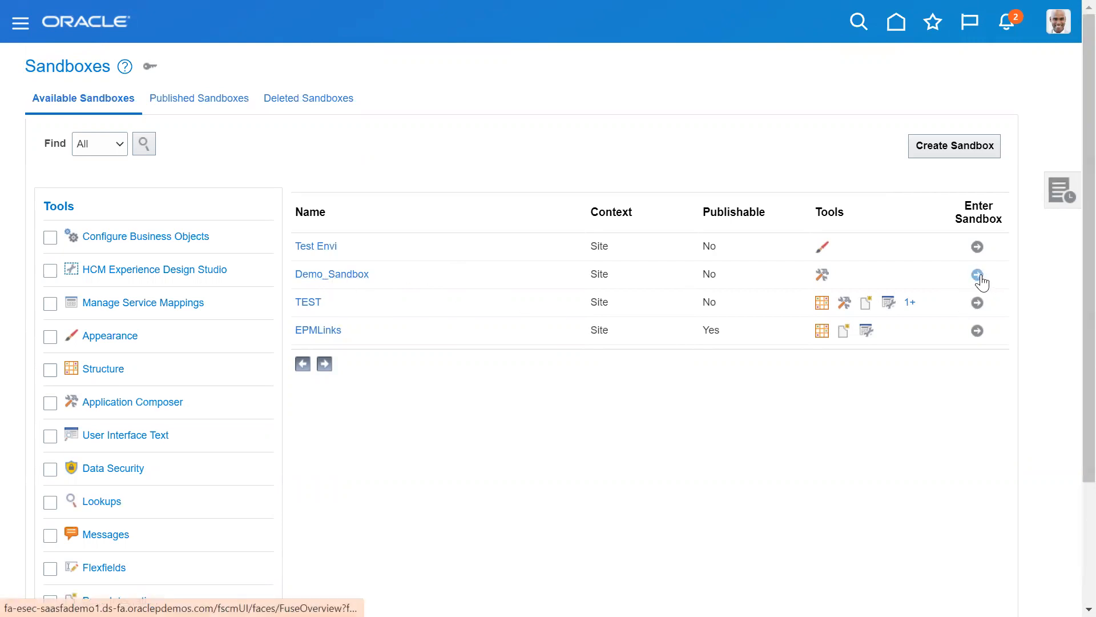
click(979, 277)
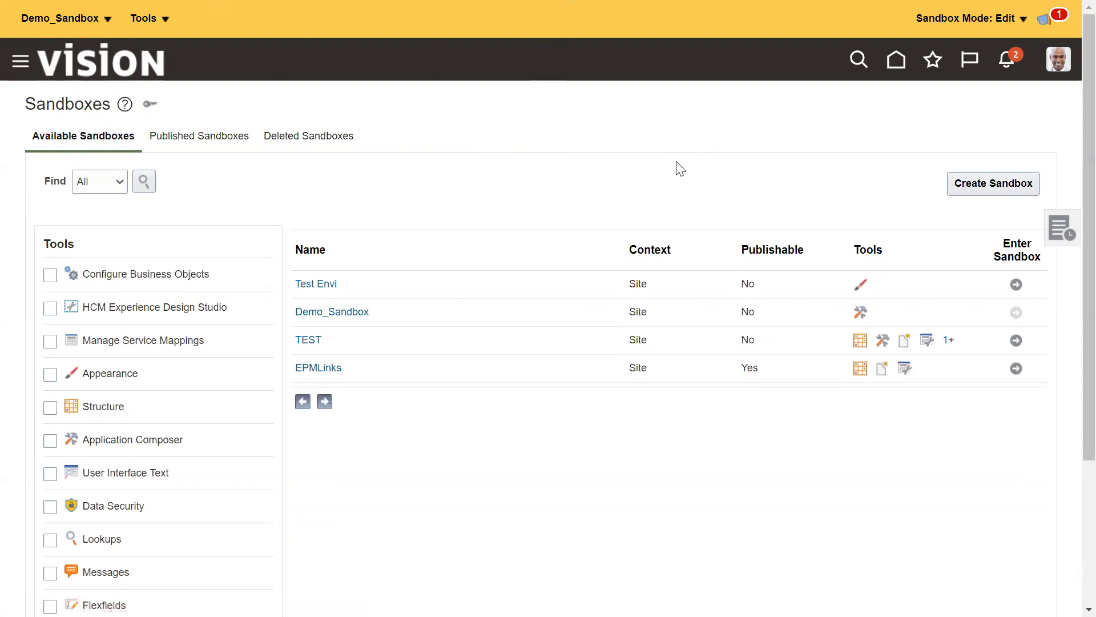
- Open Visual Builder from the Configuration group of the navigation list
click(22, 60)
scroll(272, 286, down, 10)
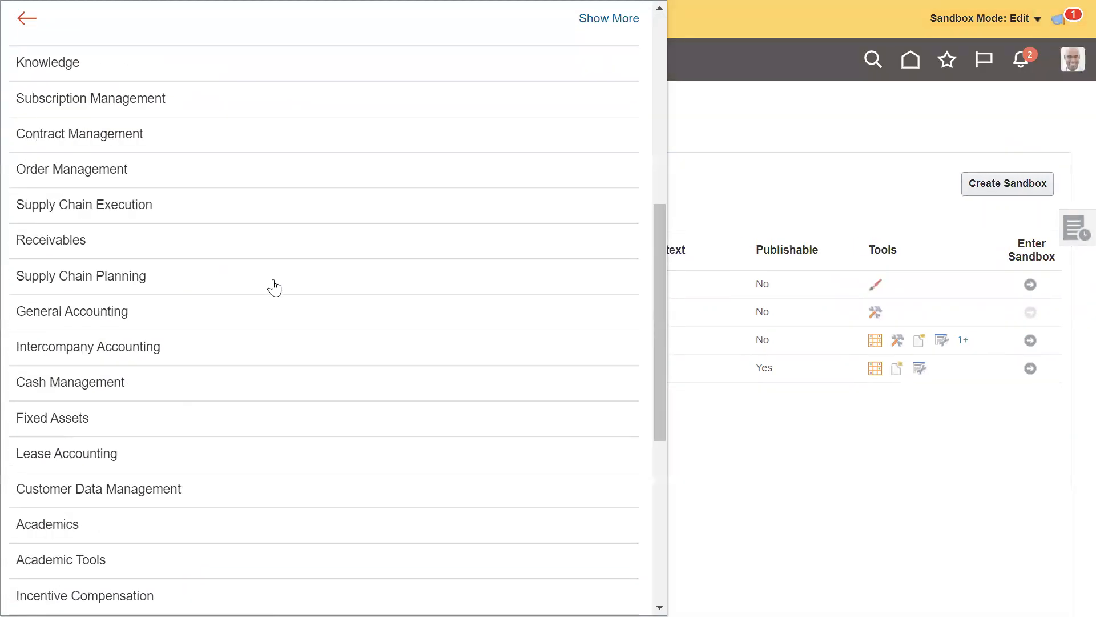
scroll(149, 354, down, 7)
click(40, 317)
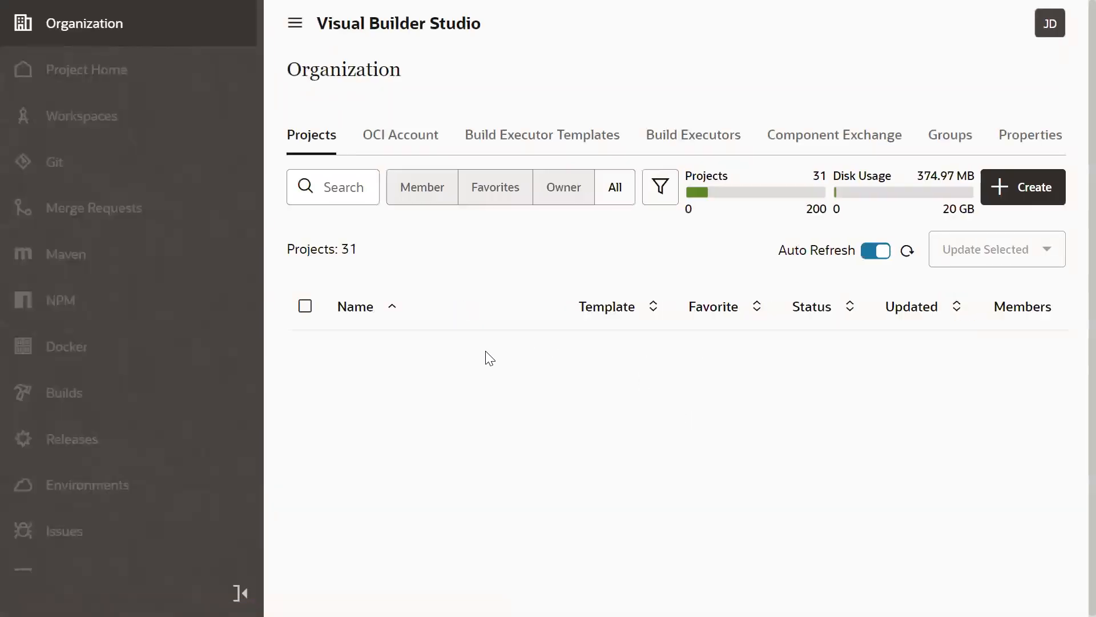
- Open the Demo Field Groups and Properties project and its Configure Groups workspace
scroll(522, 215, down, 4)
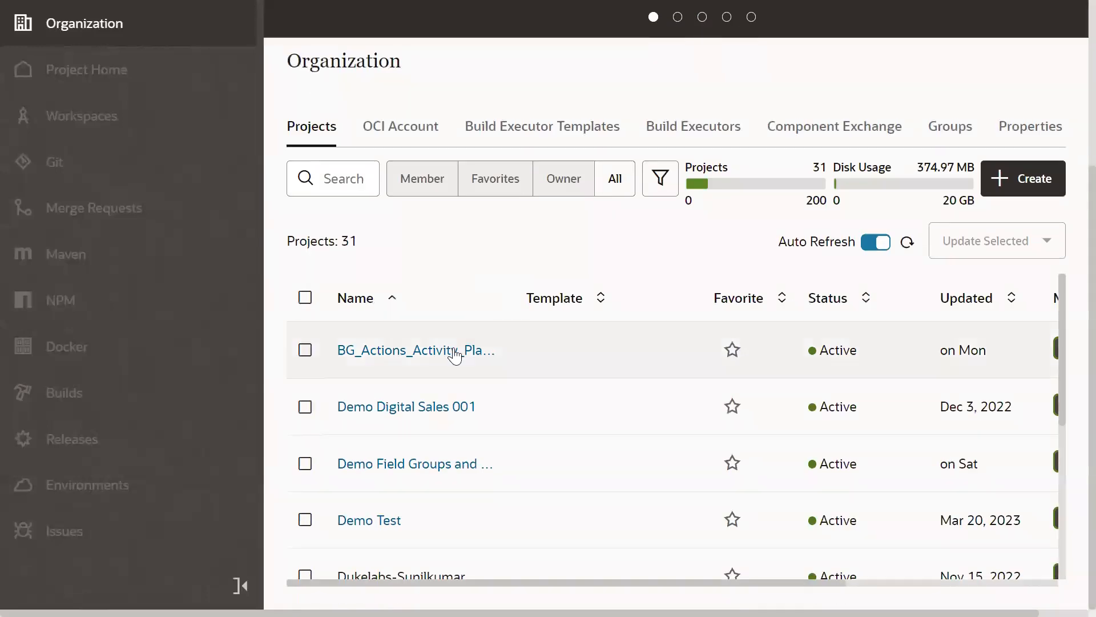
click(423, 468)
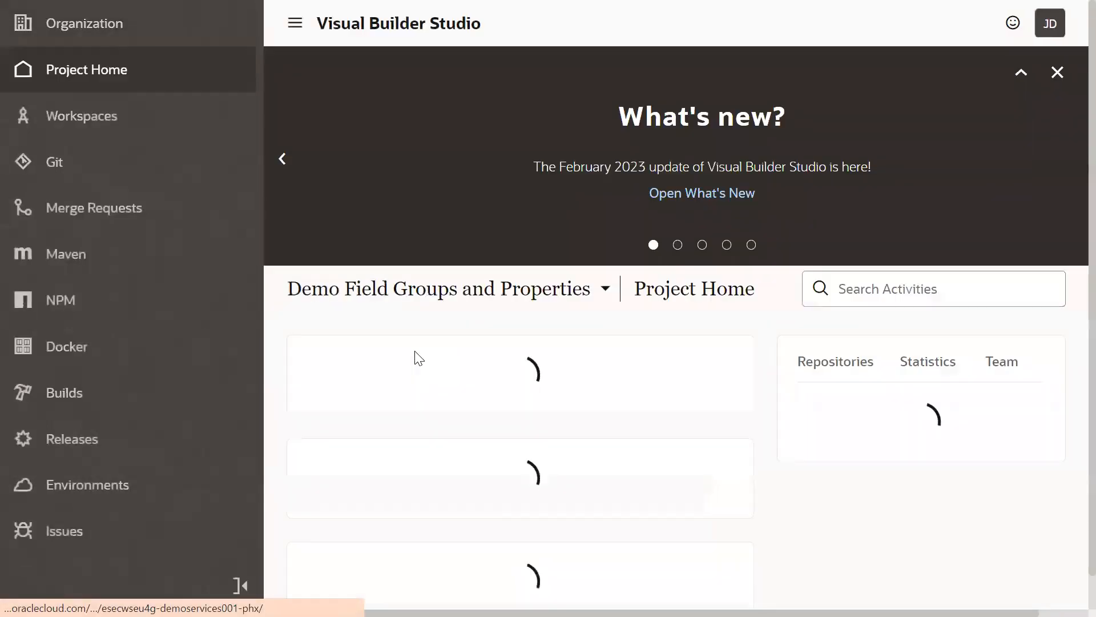
scroll(426, 179, down, 3)
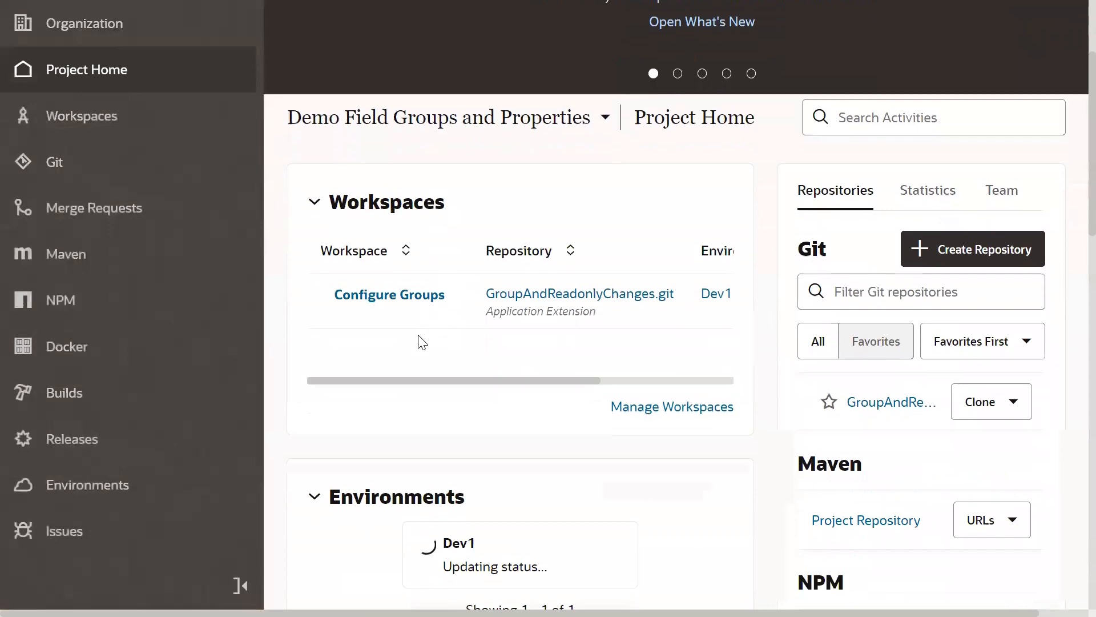
click(404, 297)
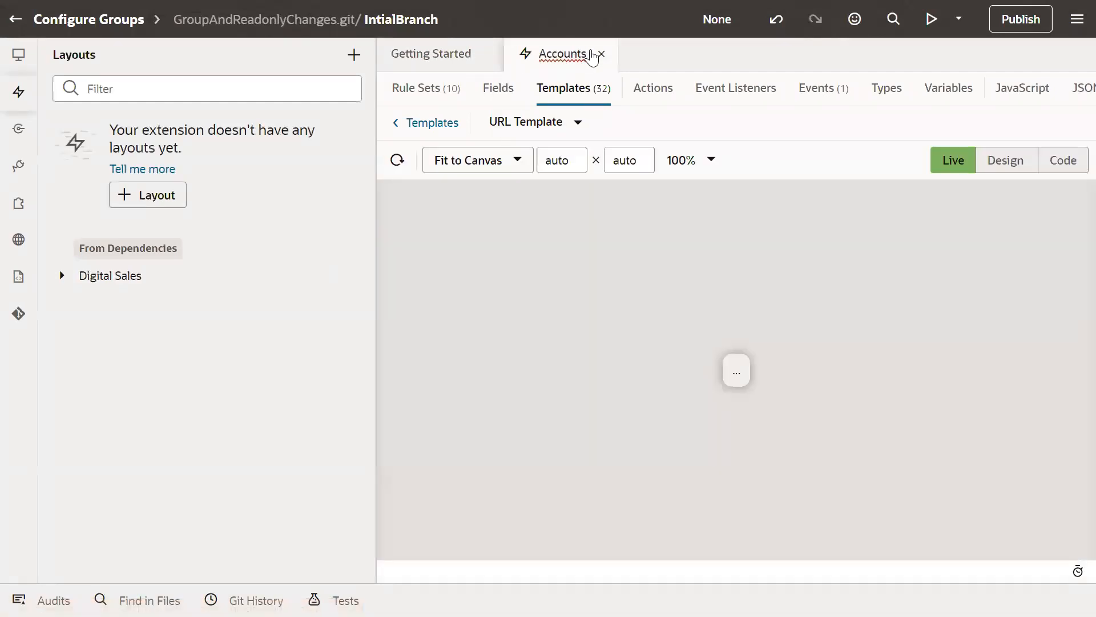
- Close the open Accounts layout and bring back the list of layouts
click(602, 54)
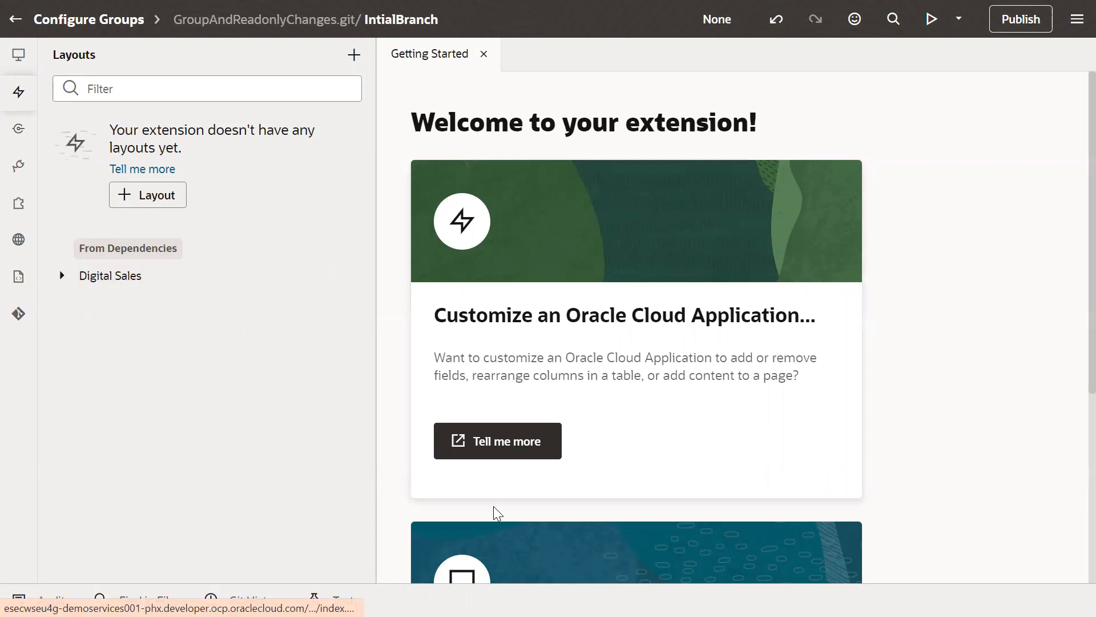
key(alt+Tab)
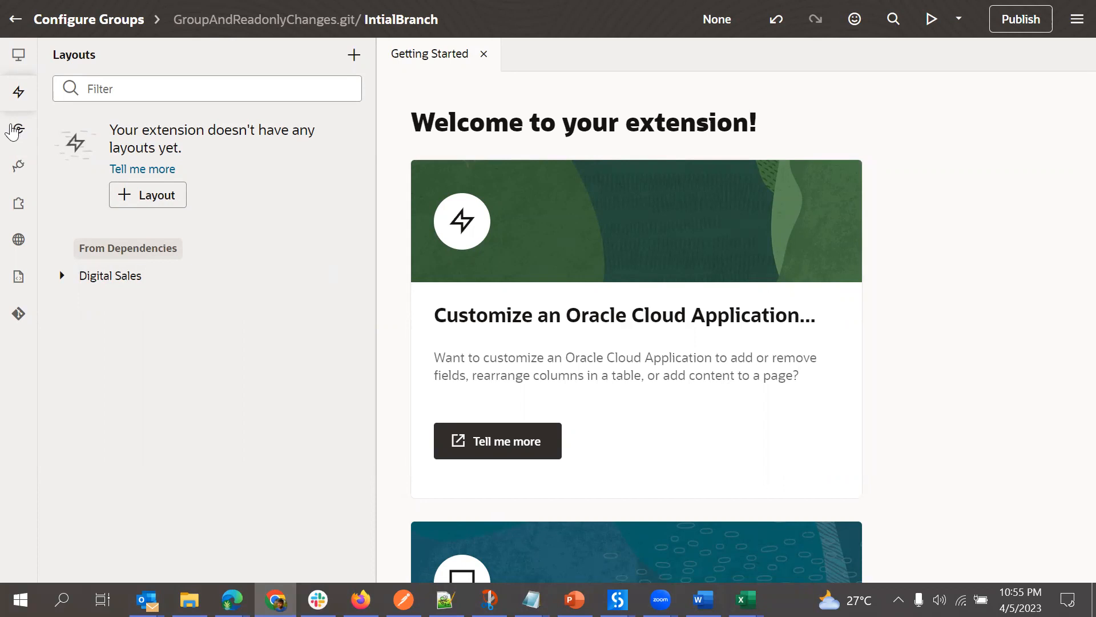
click(19, 98)
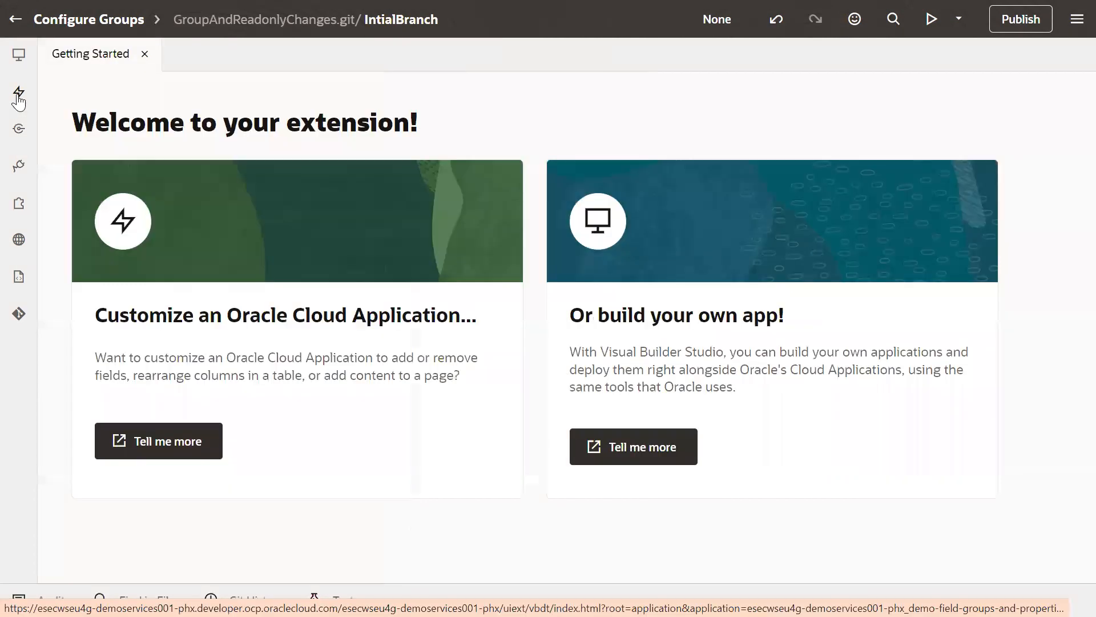
click(17, 98)
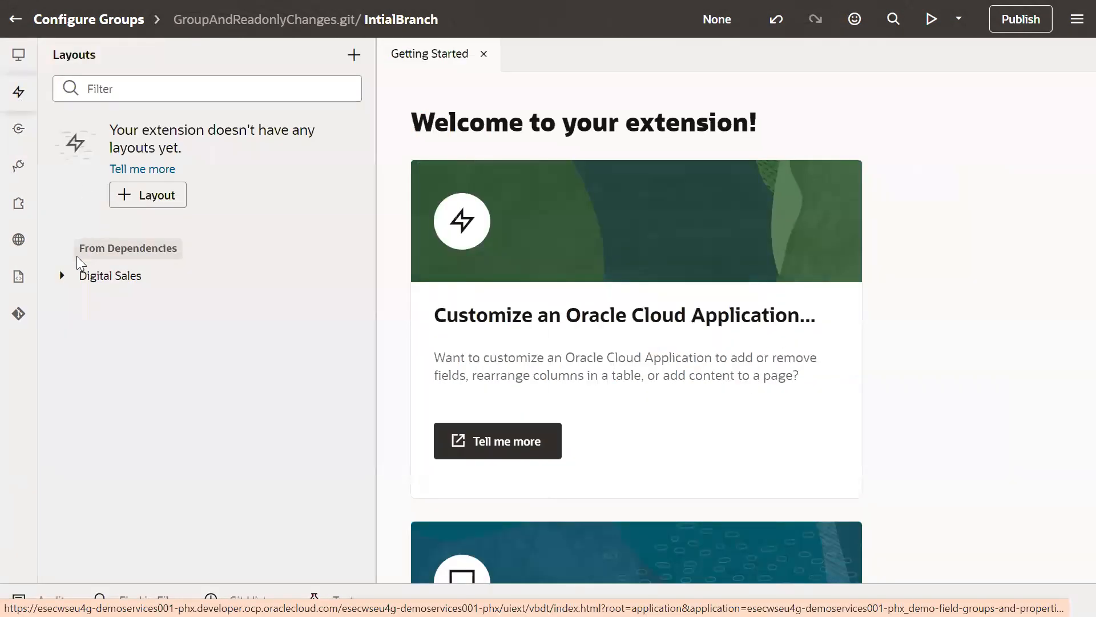
- Open the Accounts layout from the Digital Sales dependency and display its rule sets
click(64, 276)
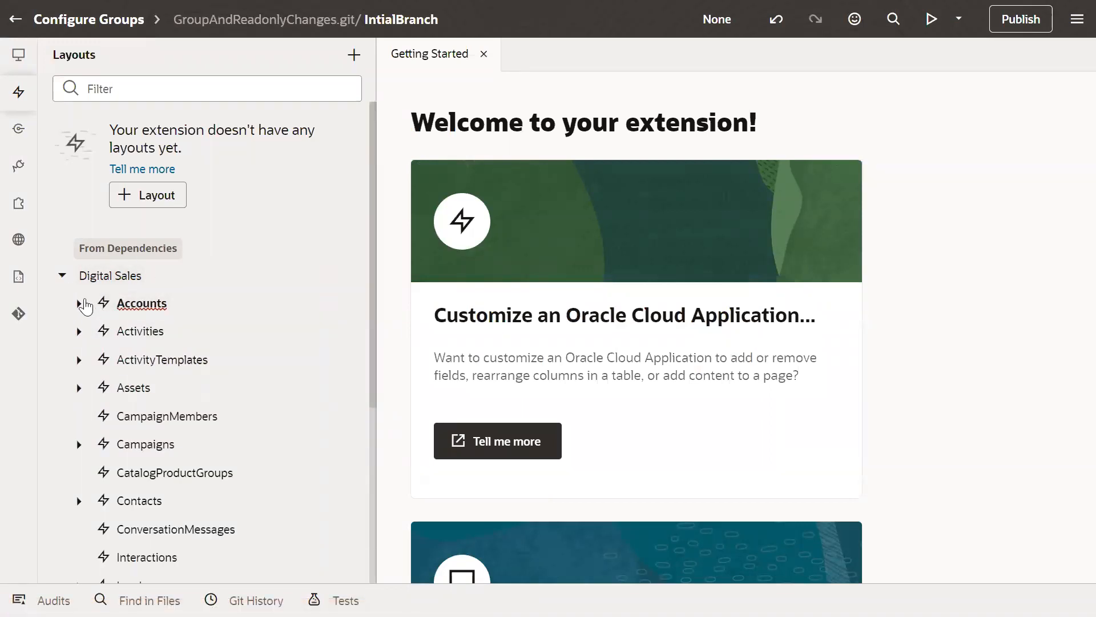
click(79, 303)
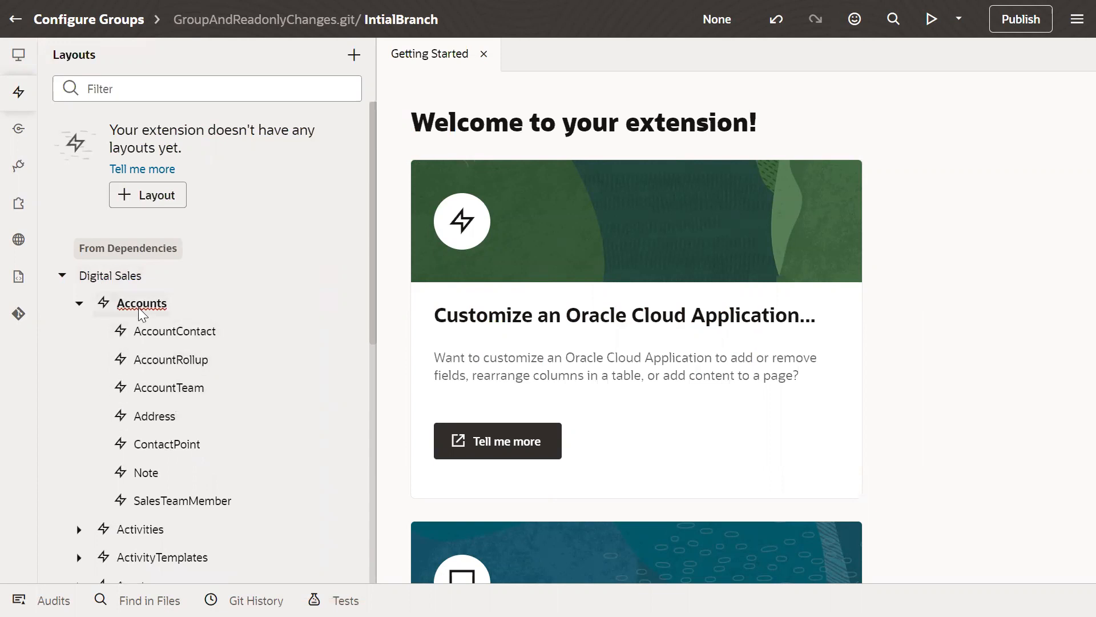
click(140, 303)
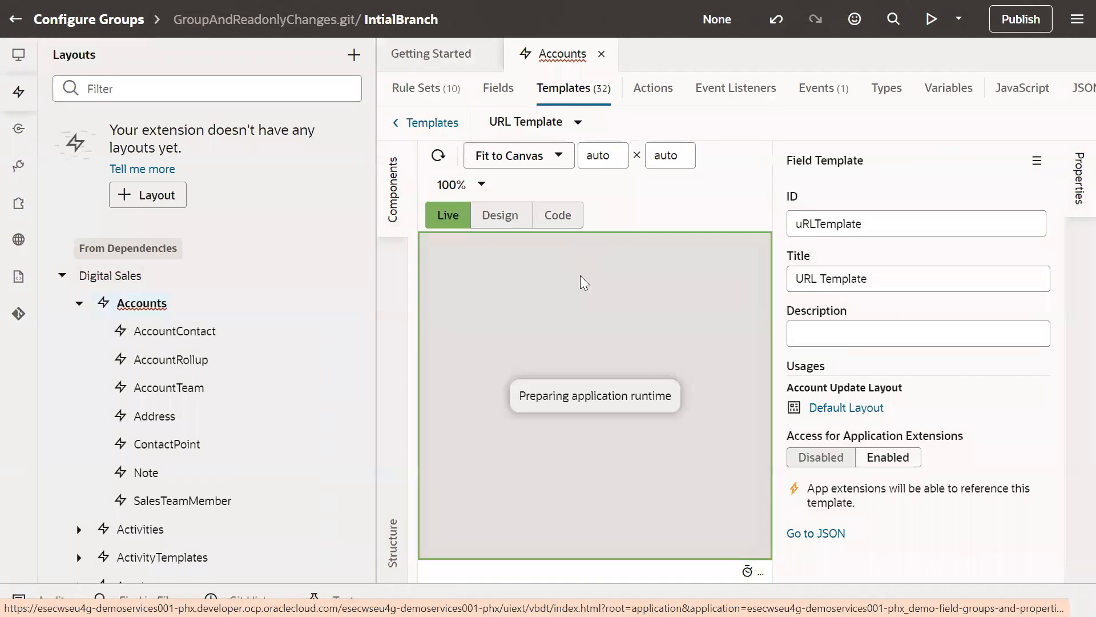
click(427, 121)
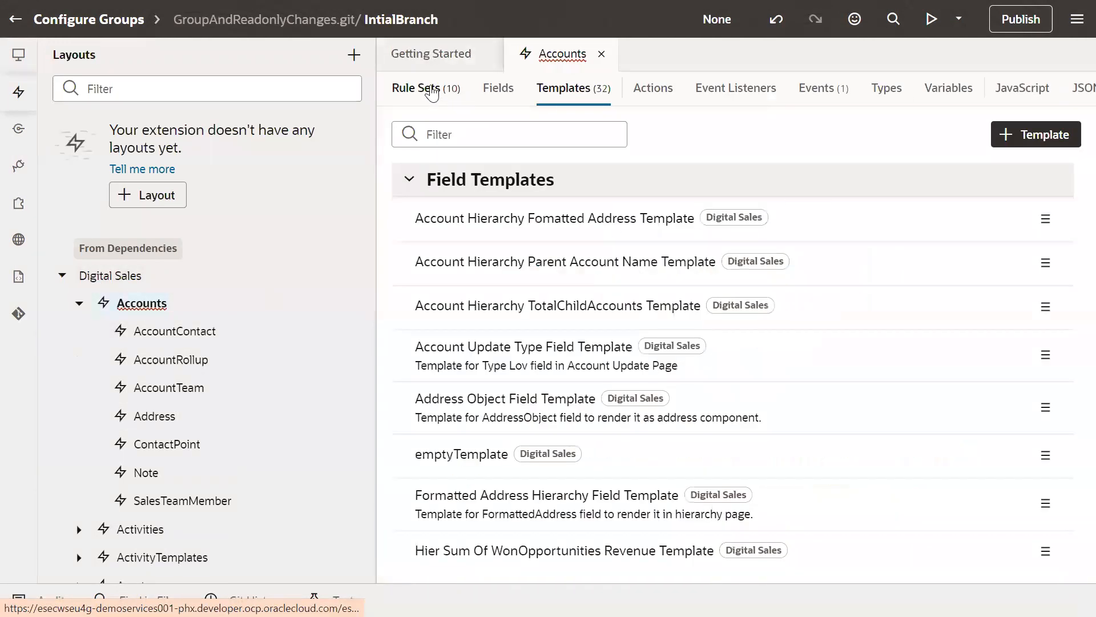
click(433, 90)
scroll(680, 354, down, 3)
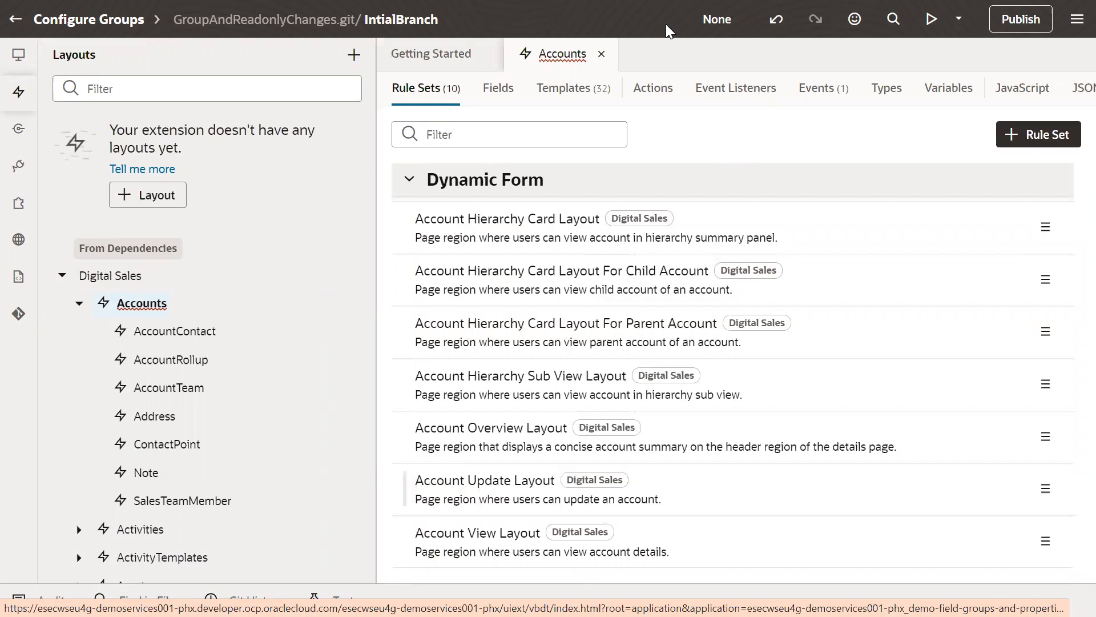
- Switch the workspace's sandbox to Demo_Sandbox on the IntialBranch branch and reload the page
click(721, 24)
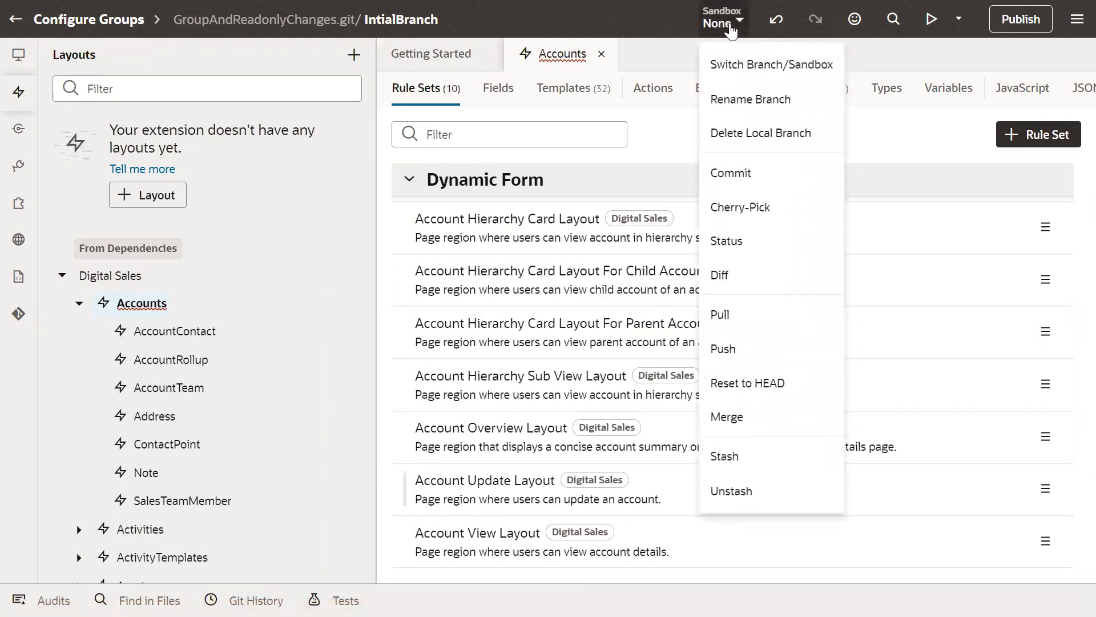
click(773, 67)
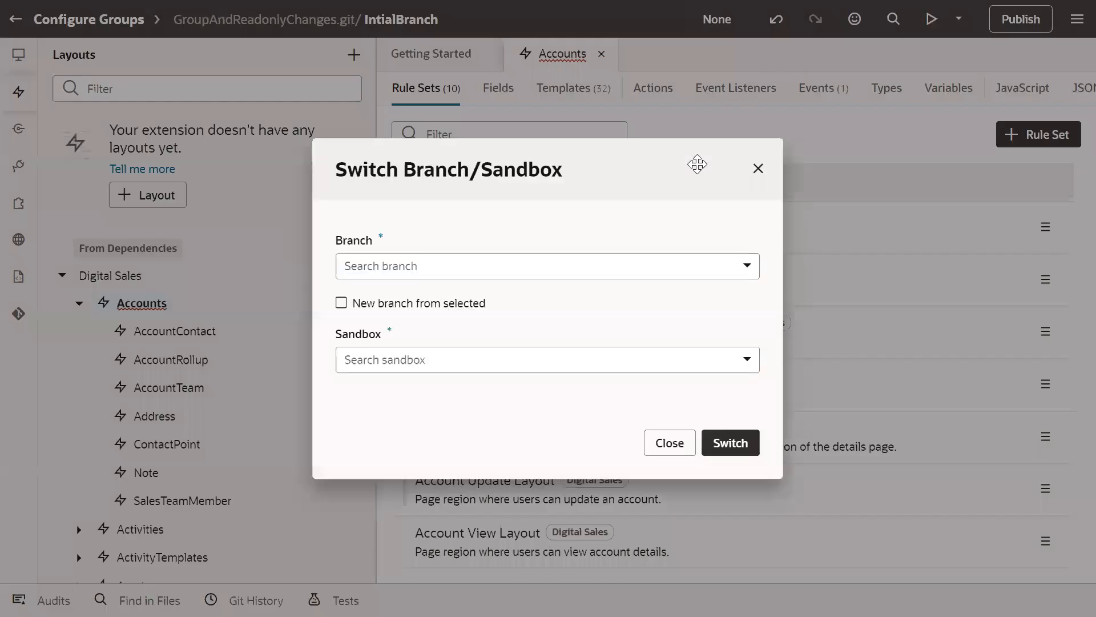
click(457, 364)
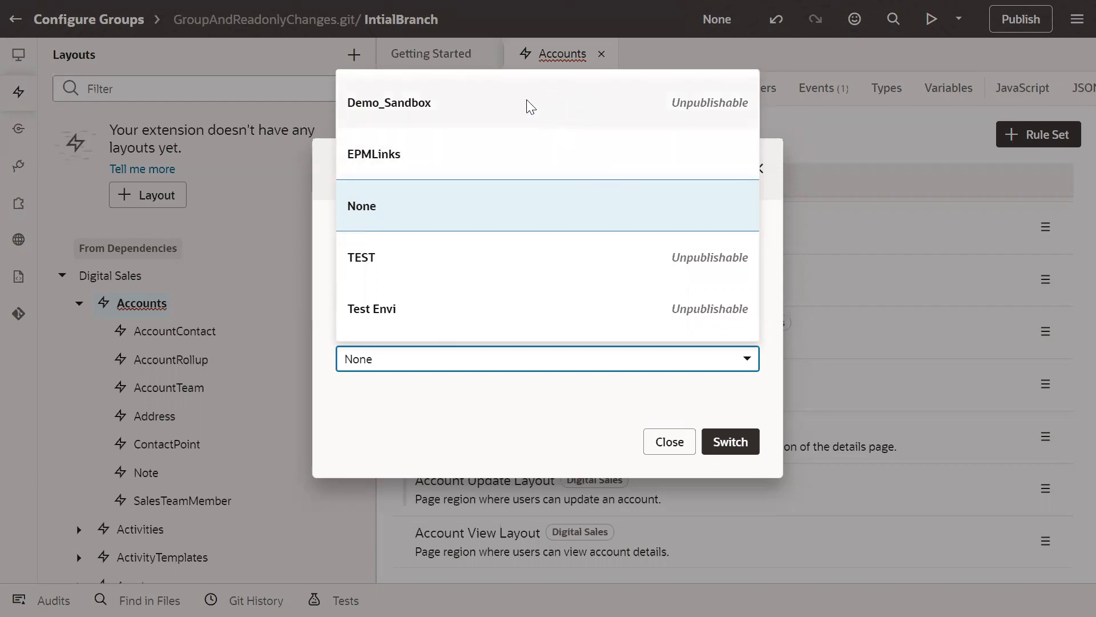
click(391, 108)
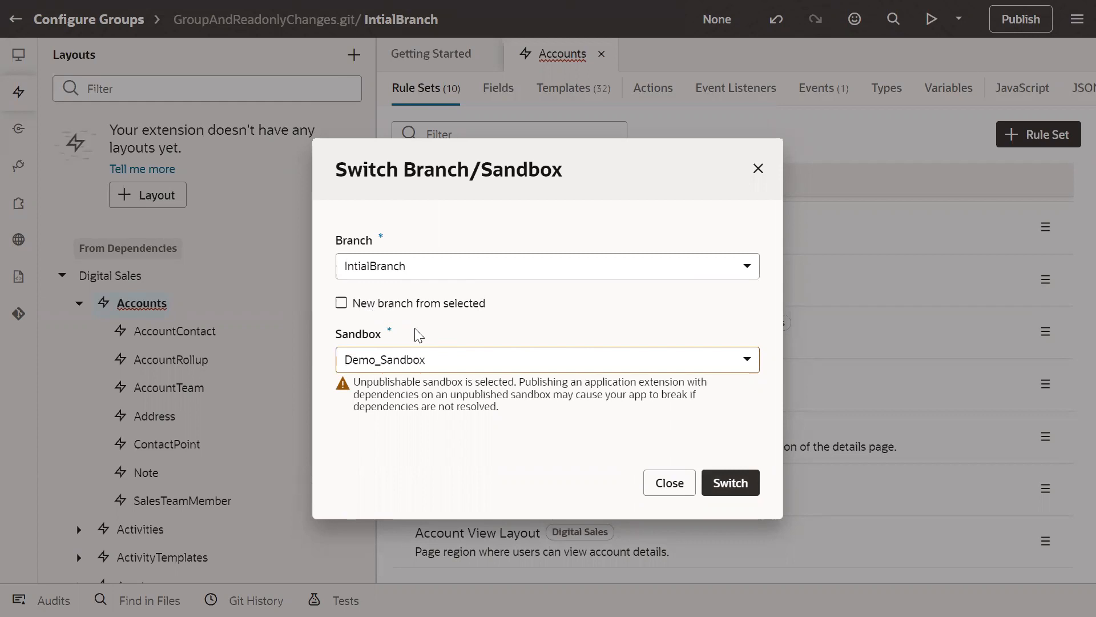
click(725, 483)
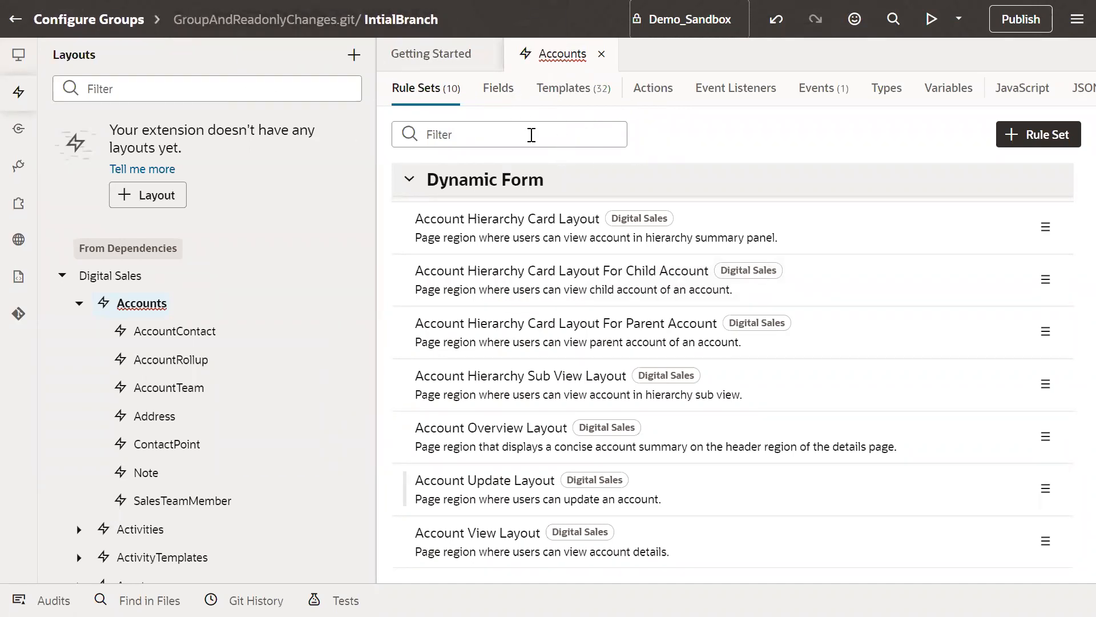
key(F5)
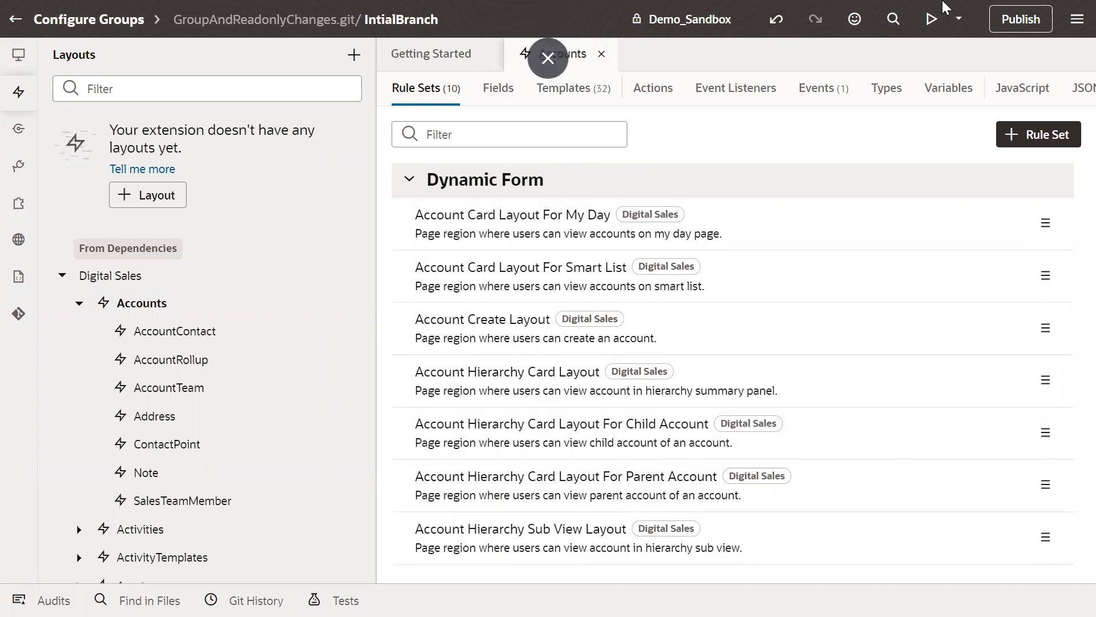
- Switch to the sandbox's browser tab and start a new custom field for the standard Account object in Application Composer
click(546, 59)
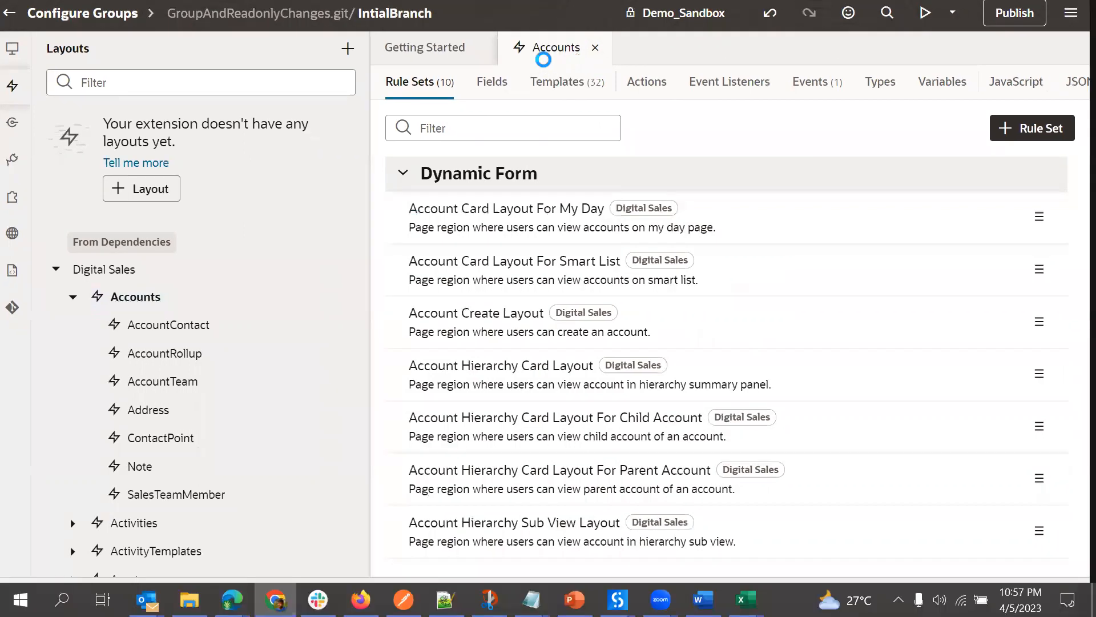
key(ctrl+shift+Tab)
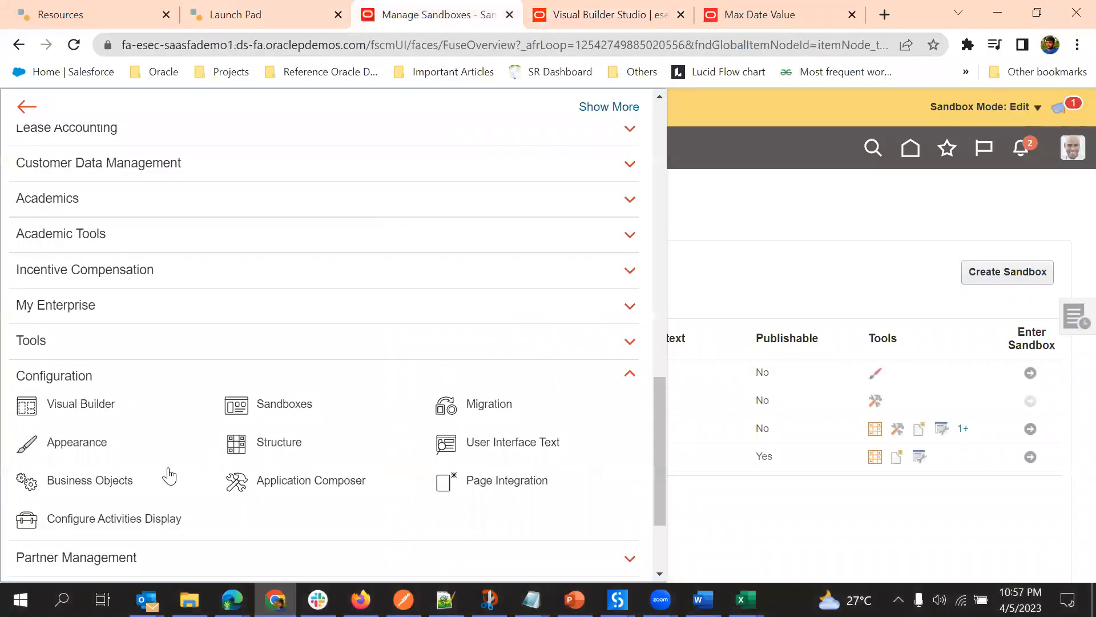
click(749, 229)
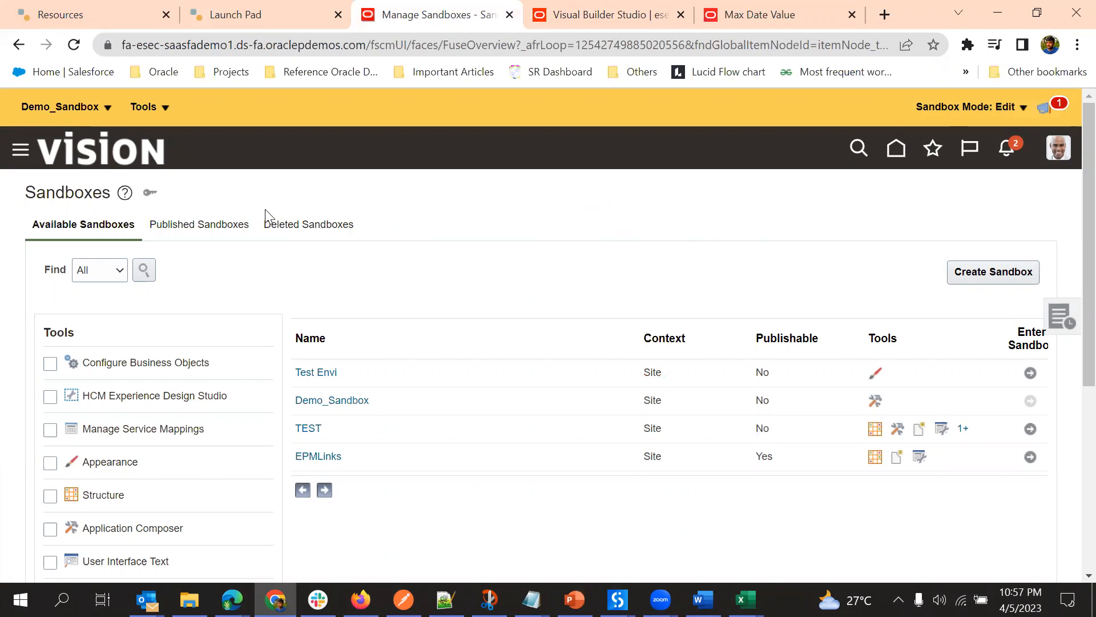
click(1076, 45)
click(1070, 204)
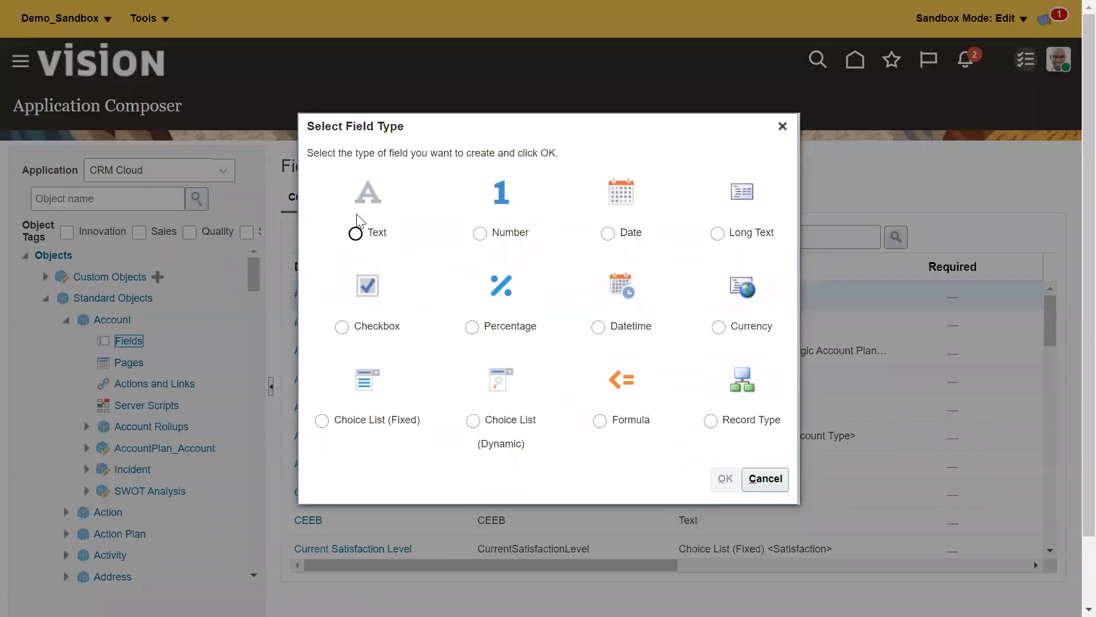
- Create a text field with the display label Owner Secondary Email on the Account object and save it
click(373, 241)
click(720, 483)
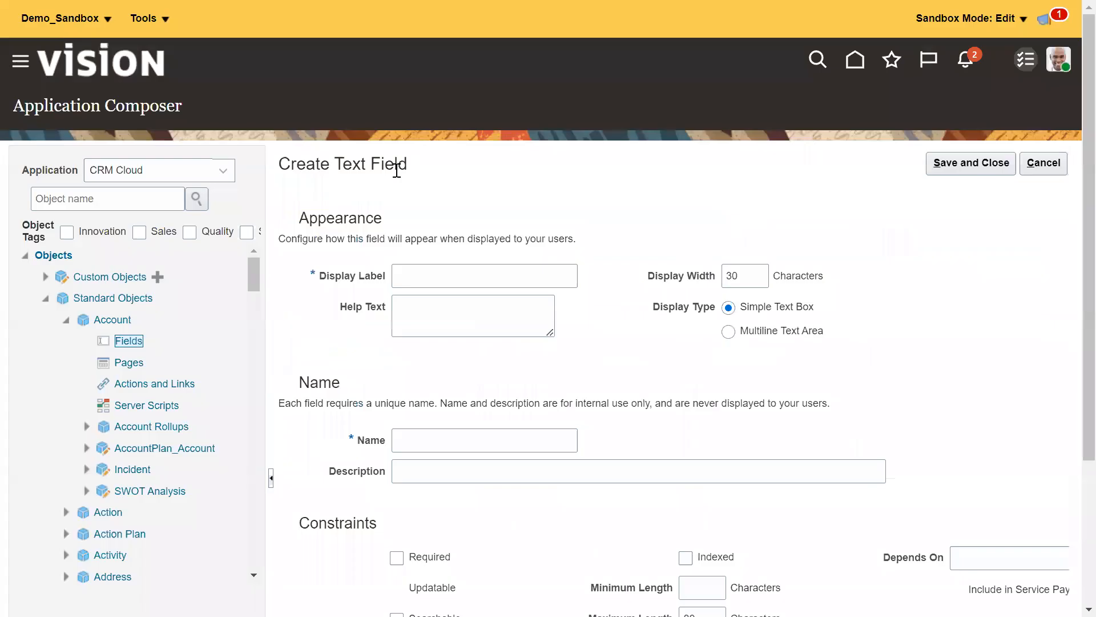
click(450, 279)
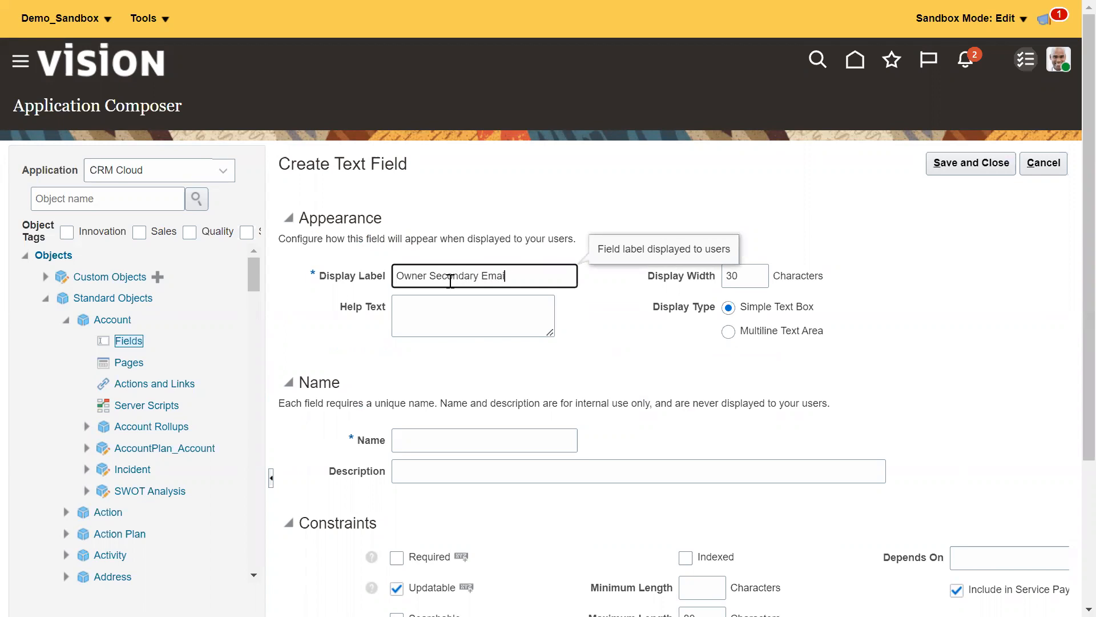
click(519, 361)
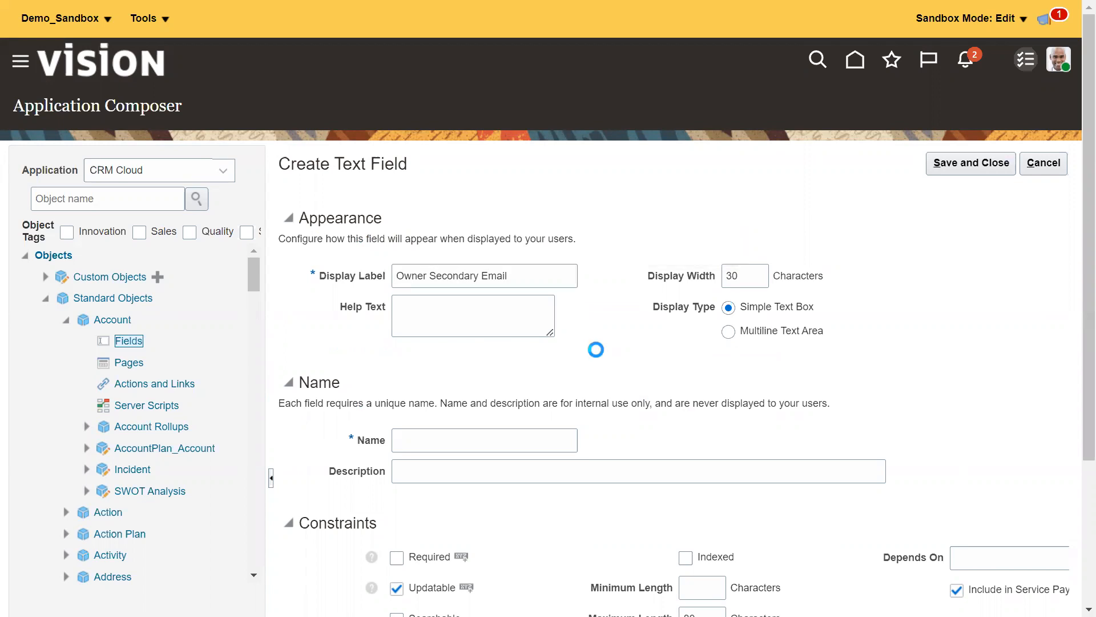
scroll(676, 386, down, 1)
scroll(675, 386, down, 2)
click(423, 451)
scroll(666, 322, up, 3)
click(971, 162)
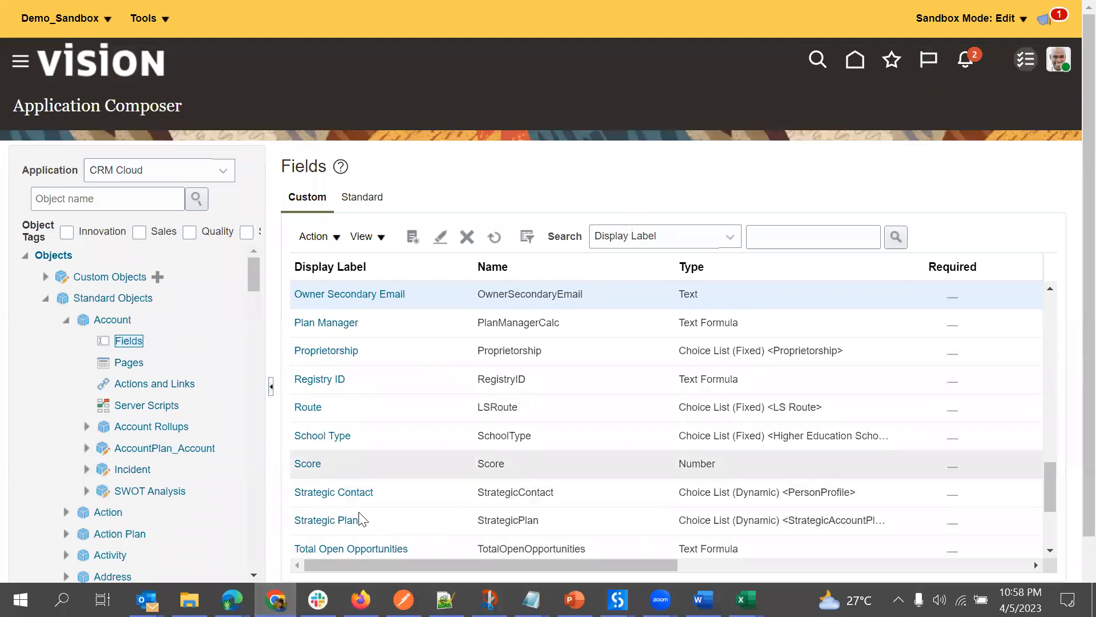
- Switch back to the Visual Builder Studio browser tab with the Accounts rule sets
mouse_move(276, 599)
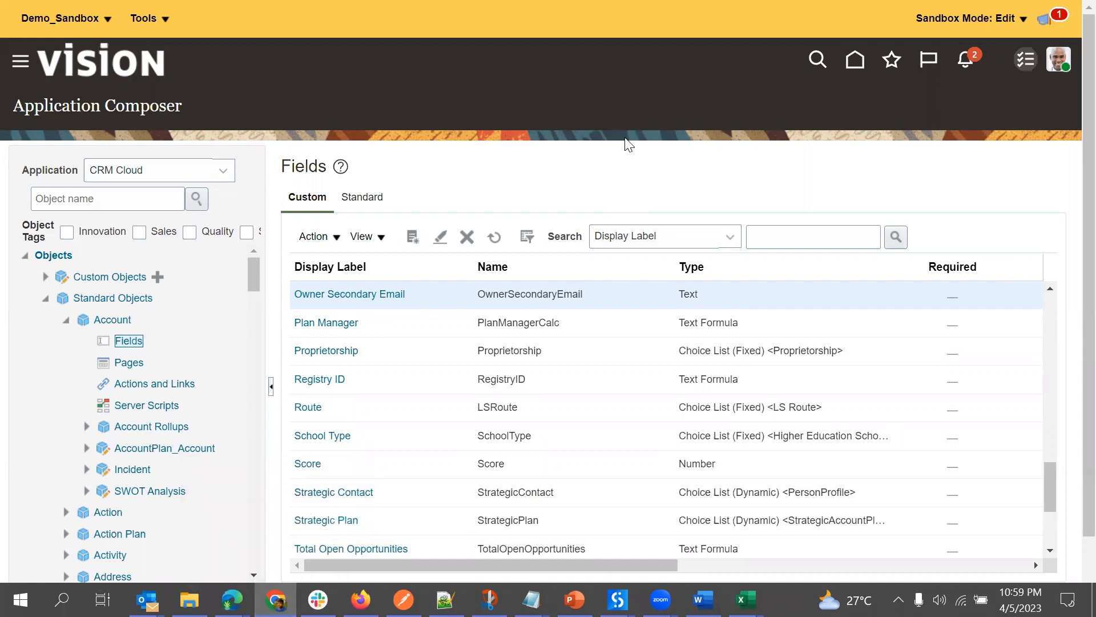
mouse_move(578, 2)
click(549, 59)
click(592, 13)
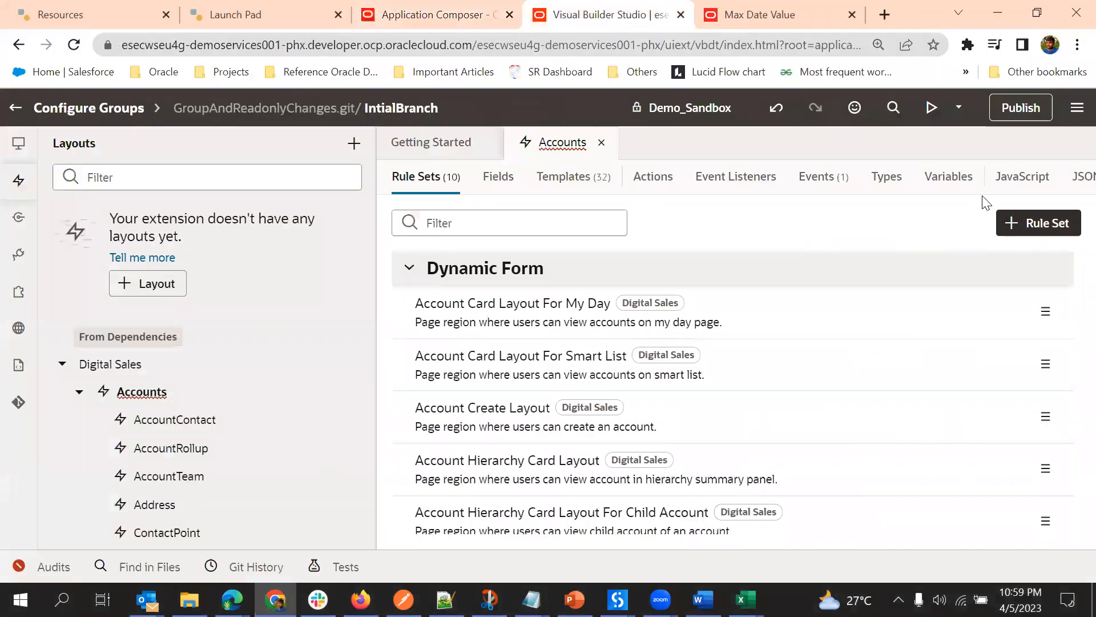
- Show the Accounts workspace page in full screen and reload it
click(1076, 45)
click(1068, 201)
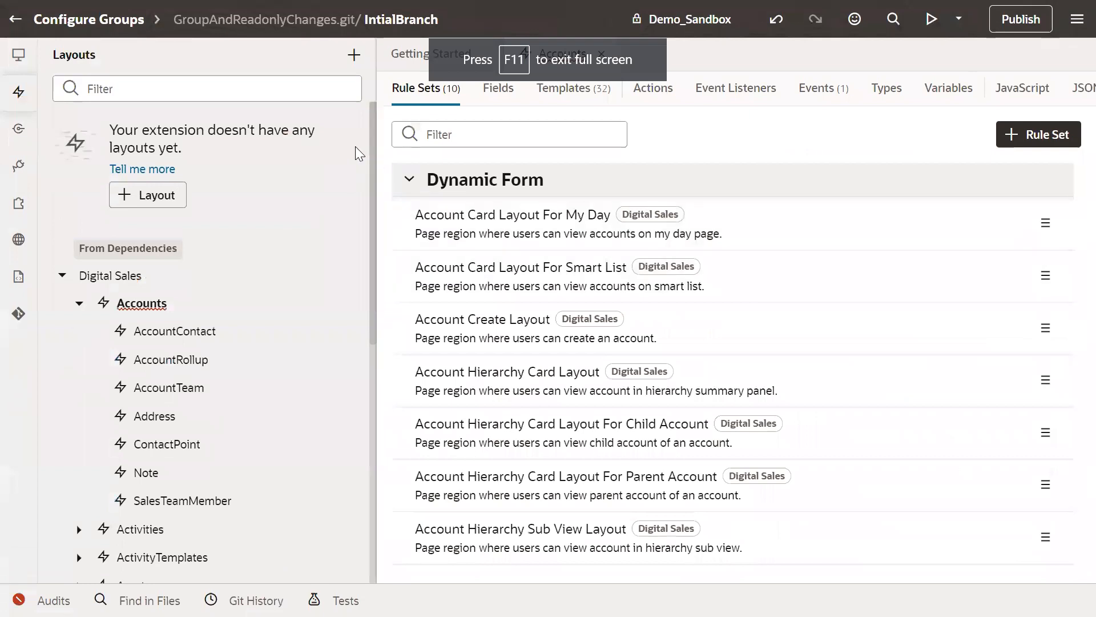
key(F5)
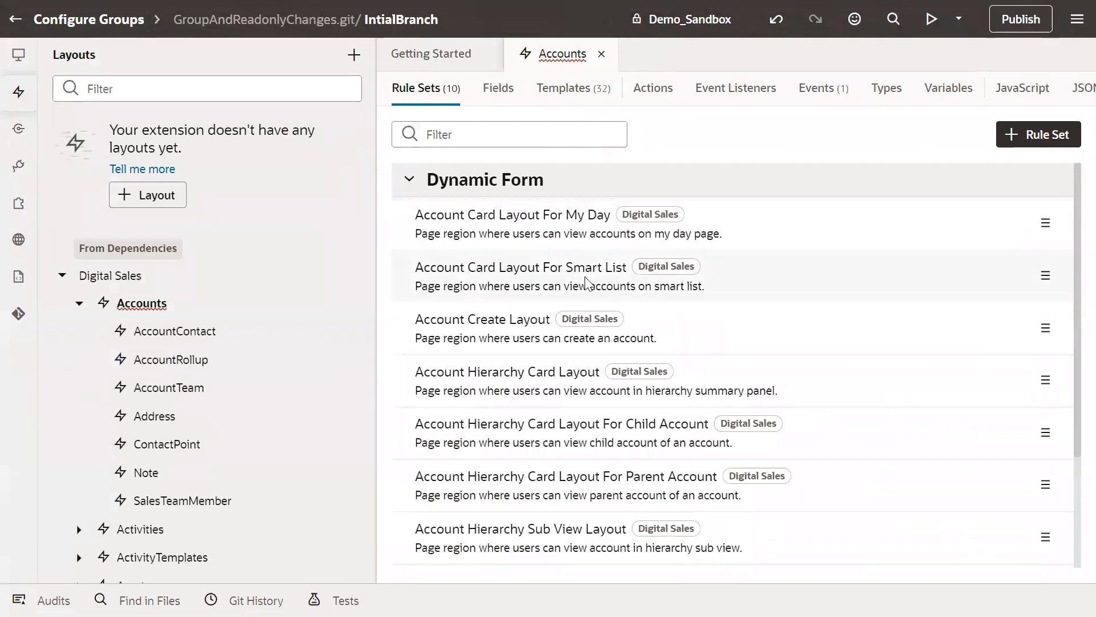
- Open the Default Layout of the Account Update Layout rule set for editing
scroll(585, 283, down, 3)
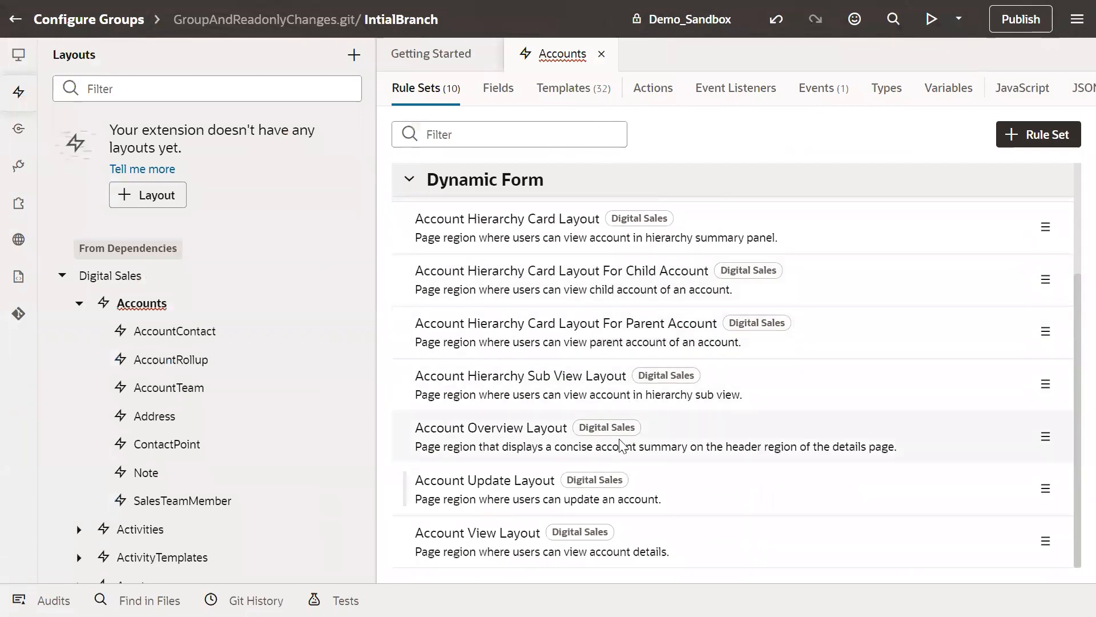
click(658, 483)
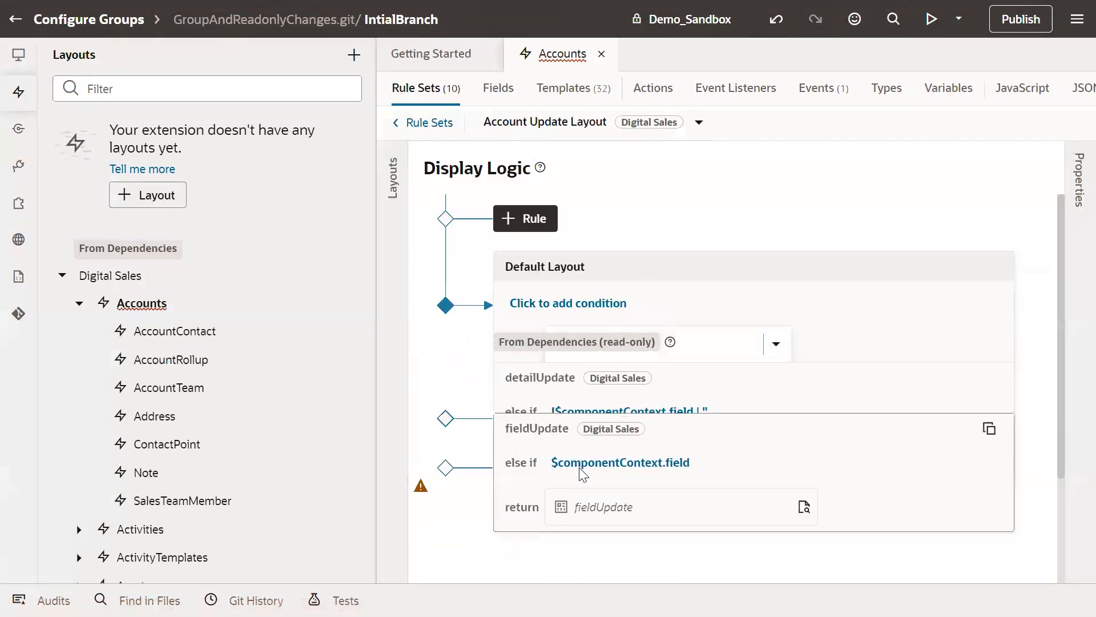
click(804, 345)
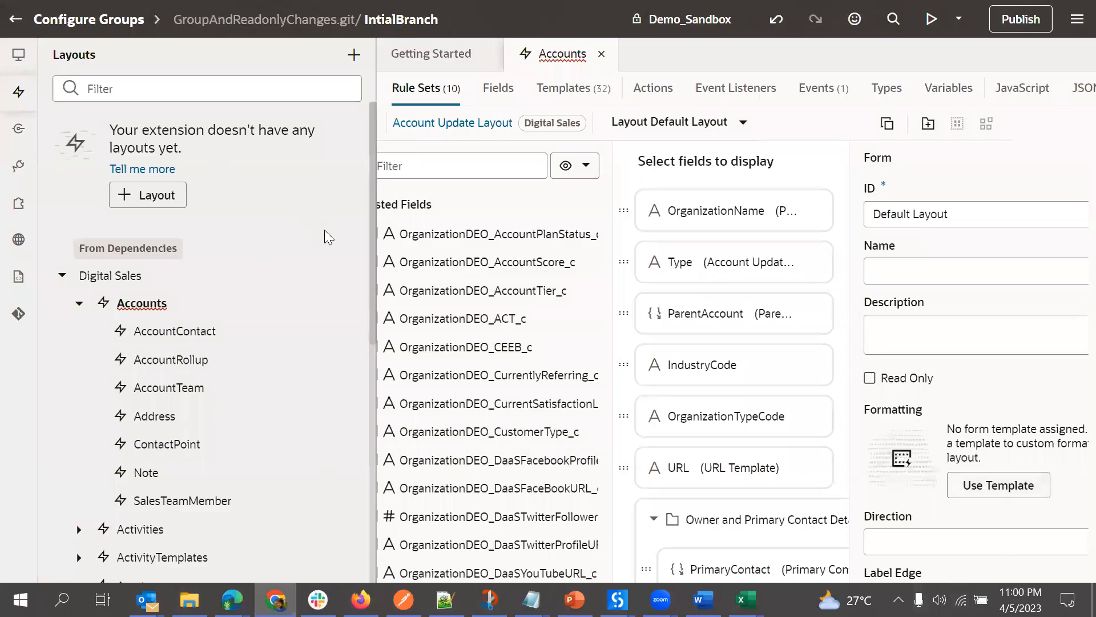
- Narrow the Layouts pane, filter the fields by Owner, and add OrganizationDEO_OwnerSecondaryEmail_c to the Default Layout
drag(375, 250, 173, 218)
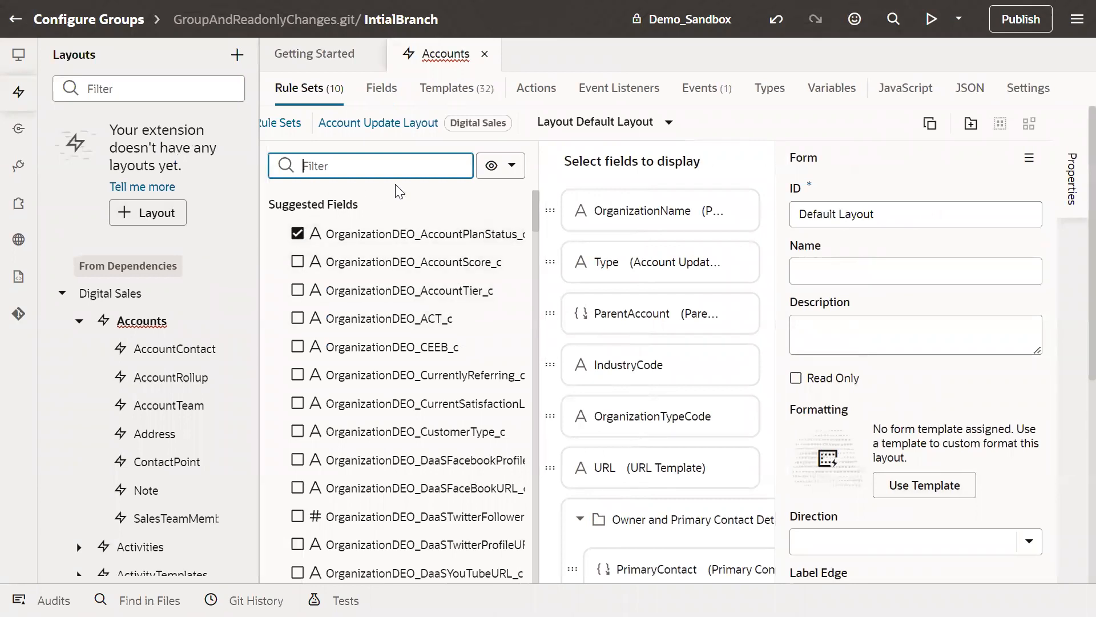
text(Owner)
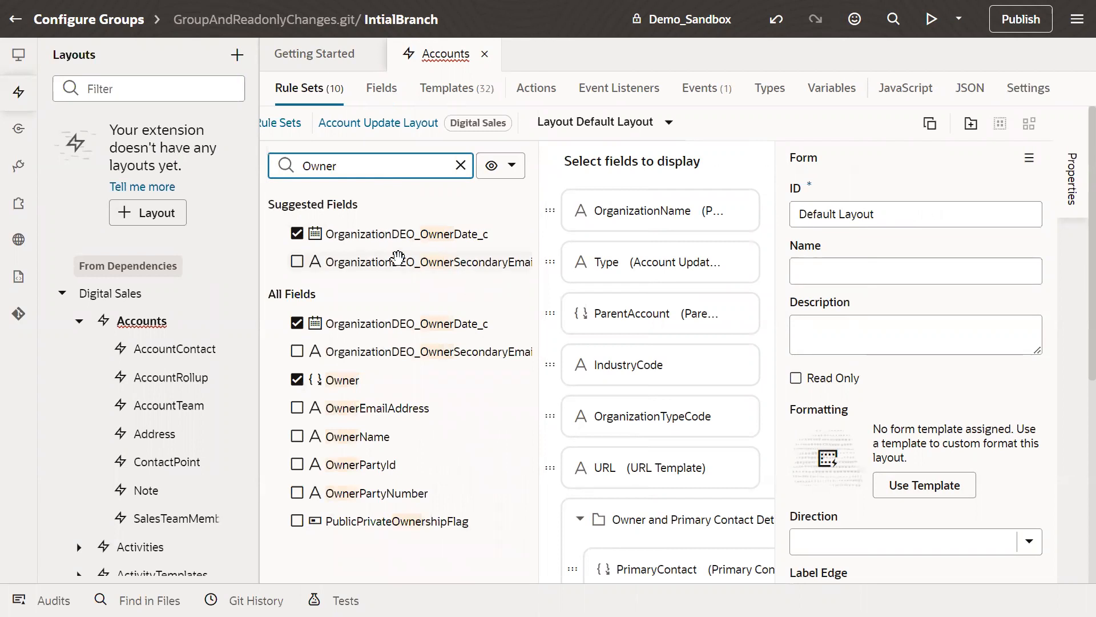
click(296, 261)
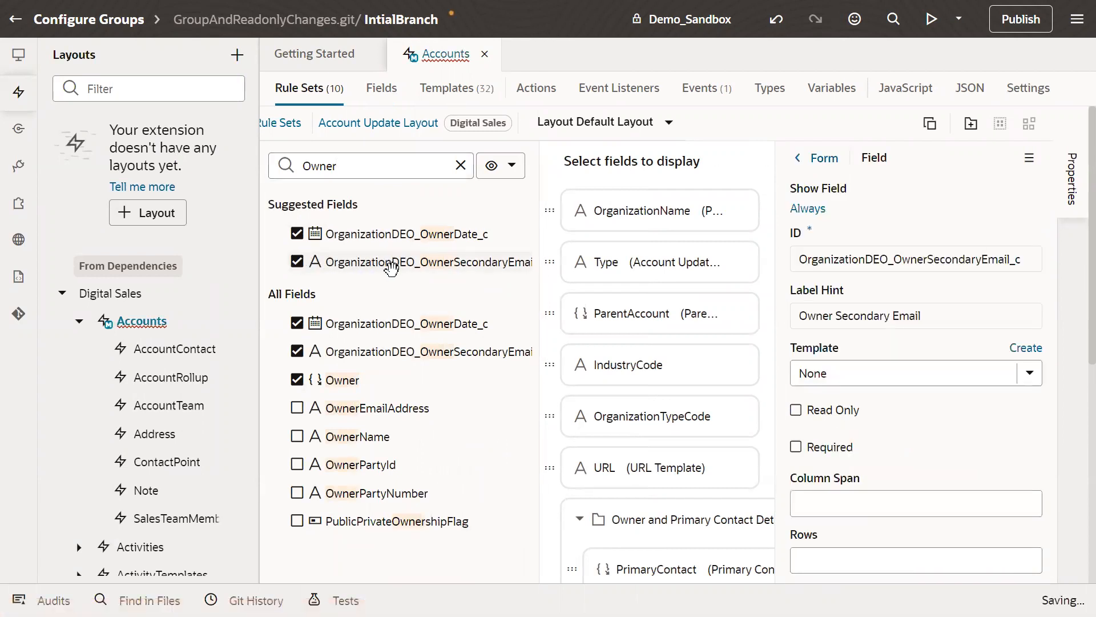
- Move the OrganizationDEO_OwnerSecondaryEmail_c field into the Owner and Primary Contact Details group, below OrganizationDEO_OwnerDate_c, and collapse the field's properties
drag(391, 267, 674, 518)
scroll(634, 399, down, 7)
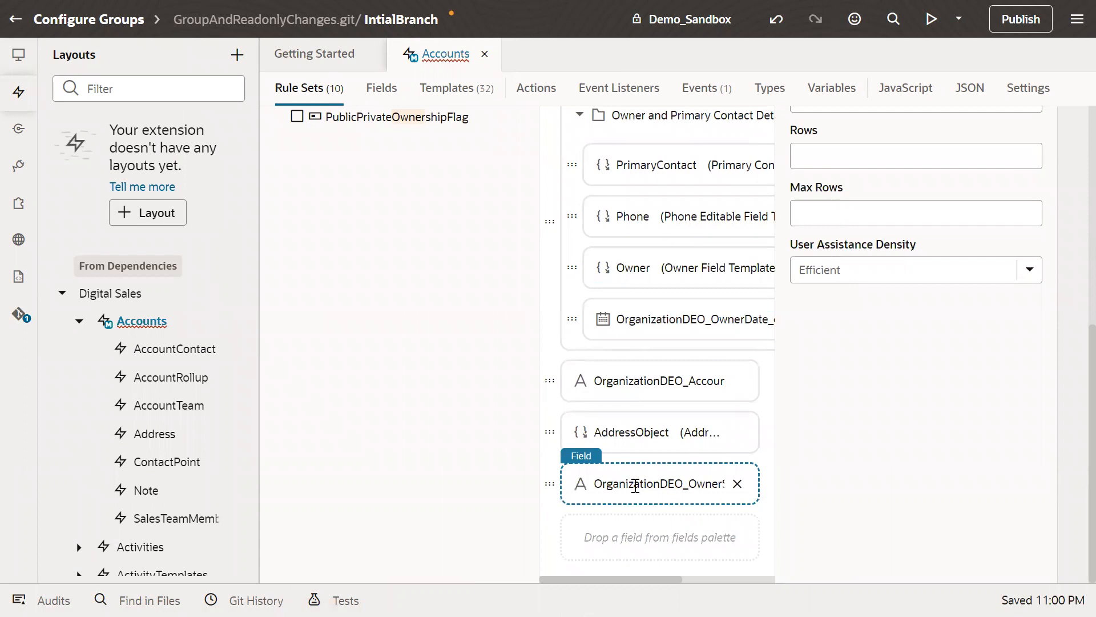
drag(555, 483, 600, 320)
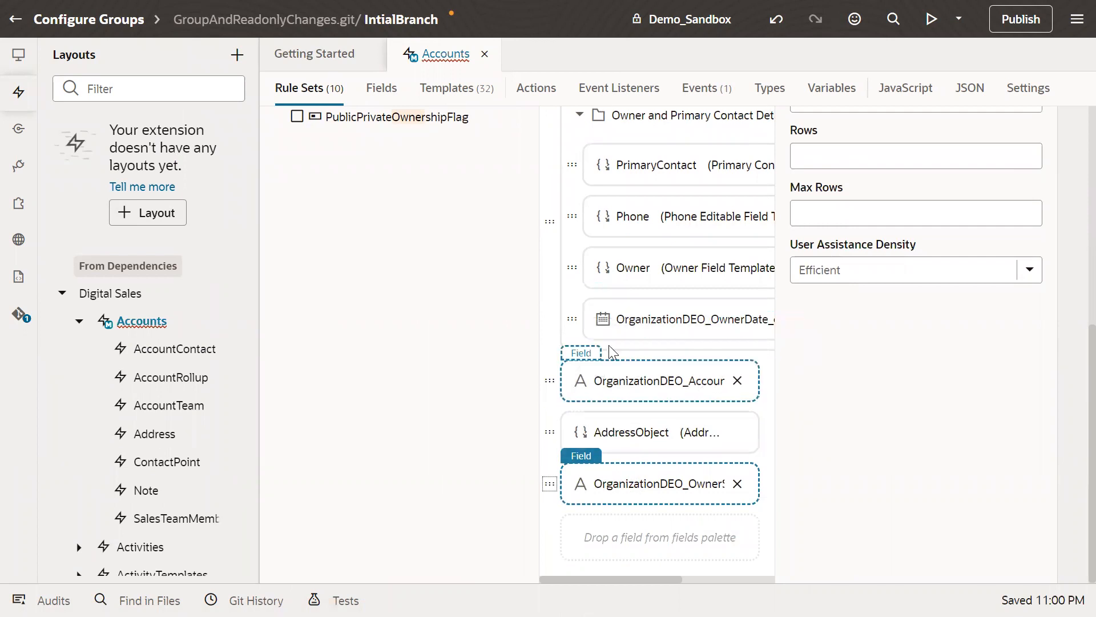
drag(550, 483, 615, 354)
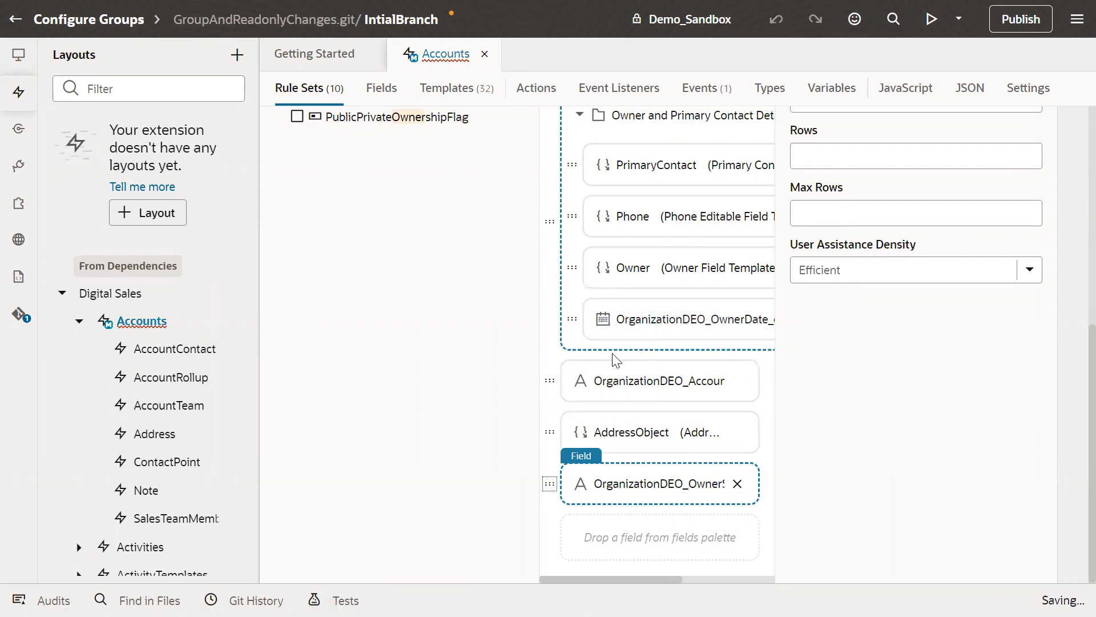
scroll(628, 365, up, 5)
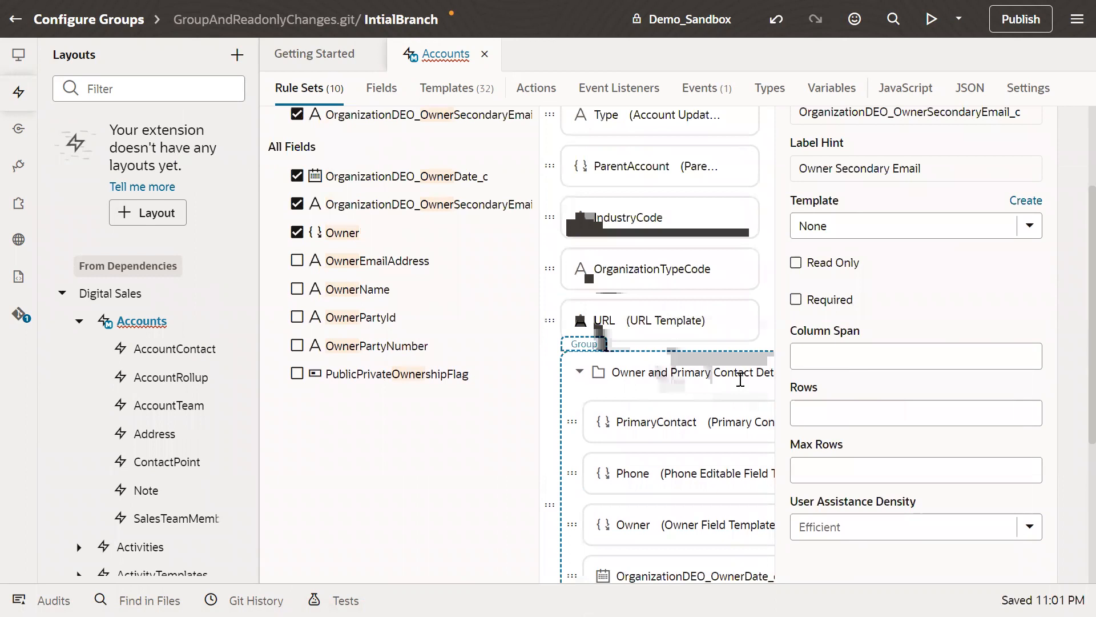
scroll(992, 190, up, 3)
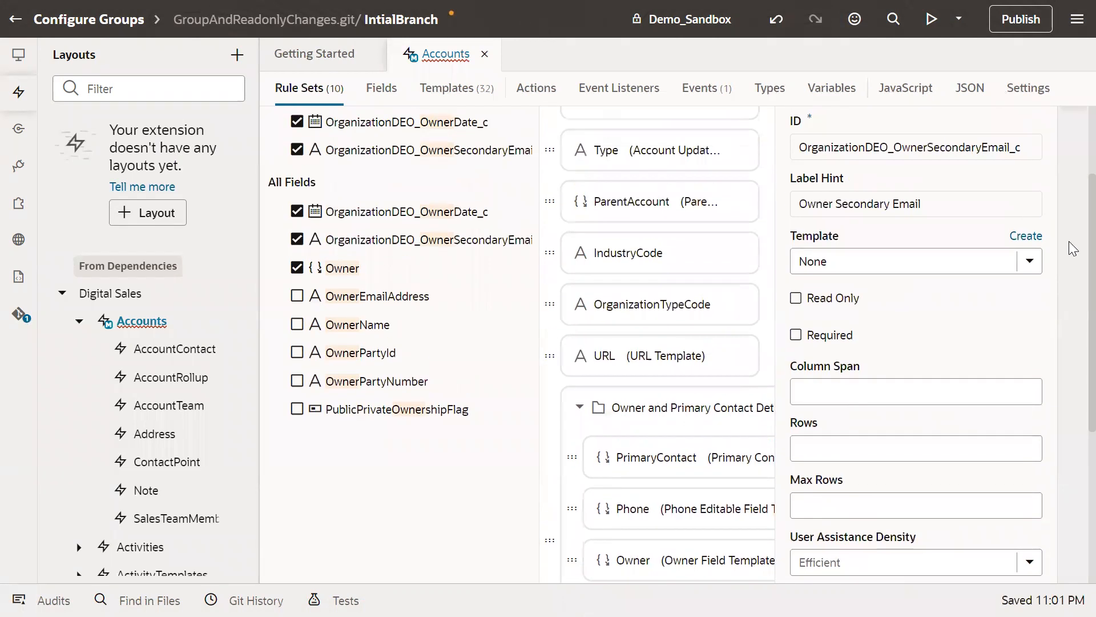
click(1070, 205)
scroll(926, 373, down, 5)
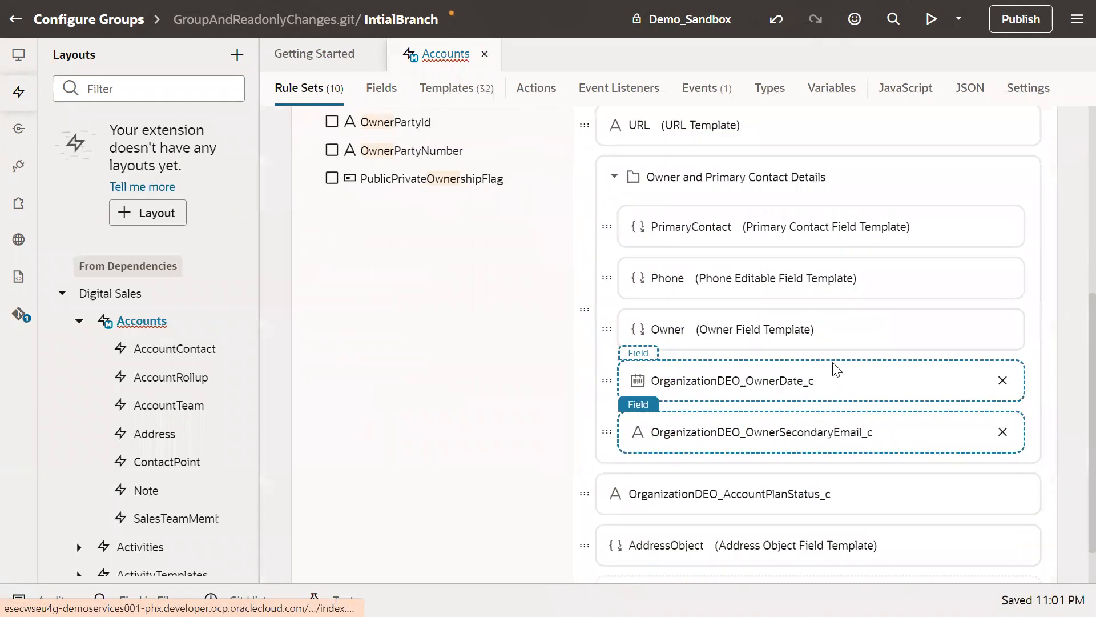
scroll(914, 359, up, 6)
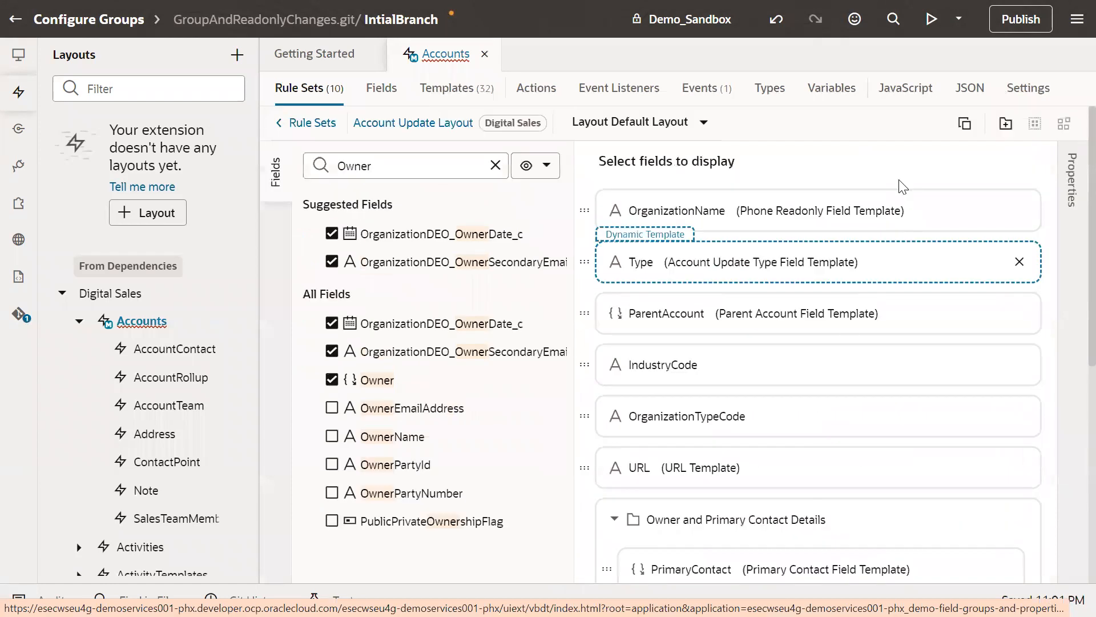
- Preview the extension and go to the Accounts page under Digital Sales
click(929, 21)
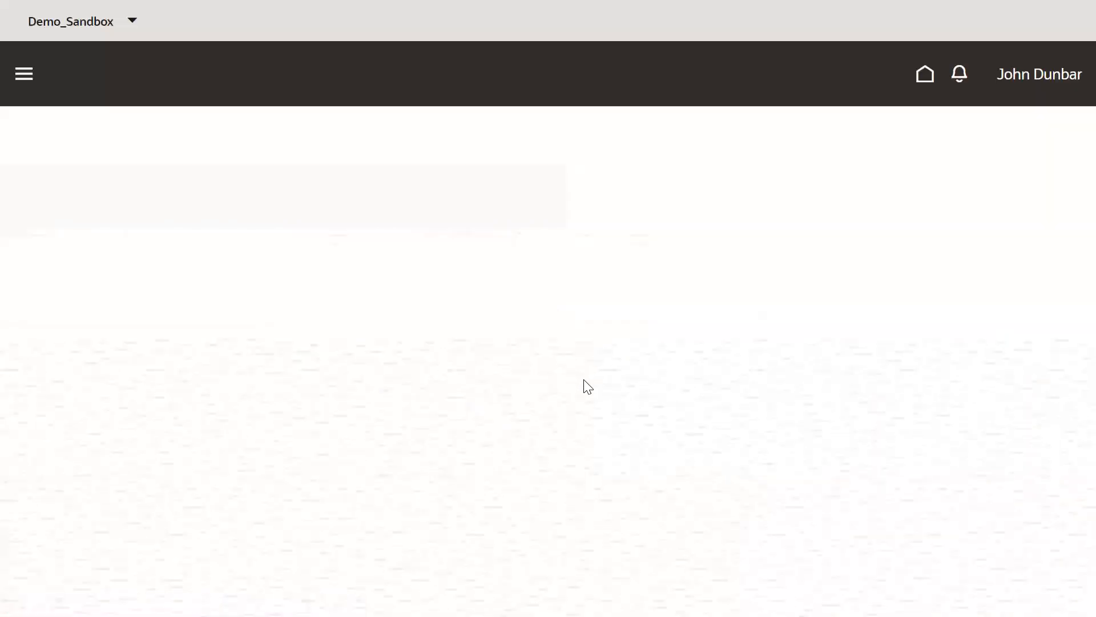
click(24, 74)
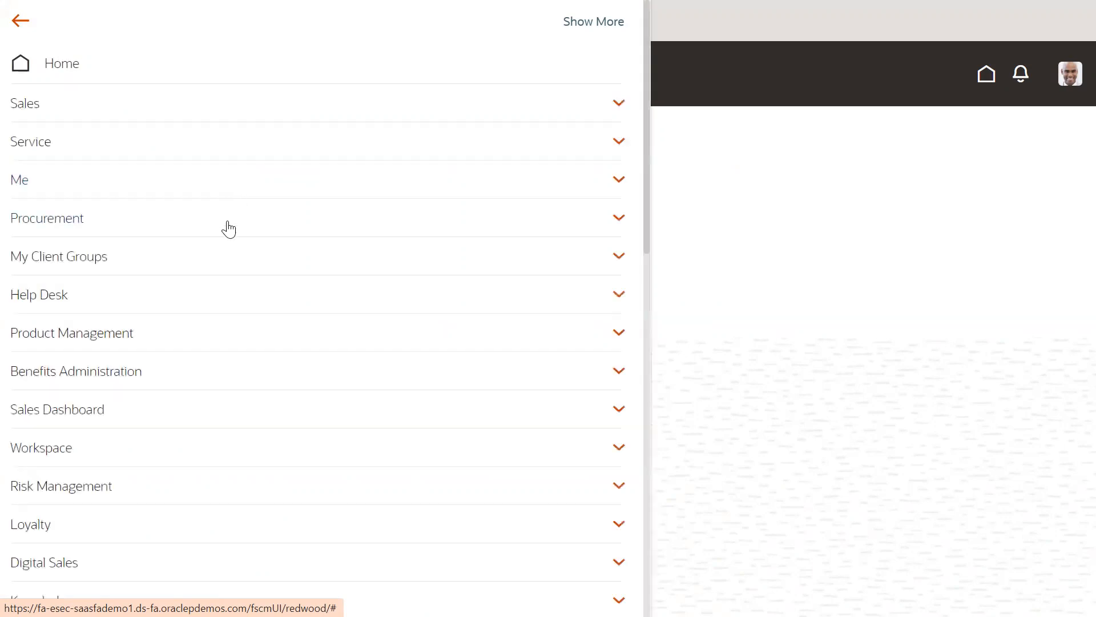
scroll(141, 355, down, 4)
click(97, 306)
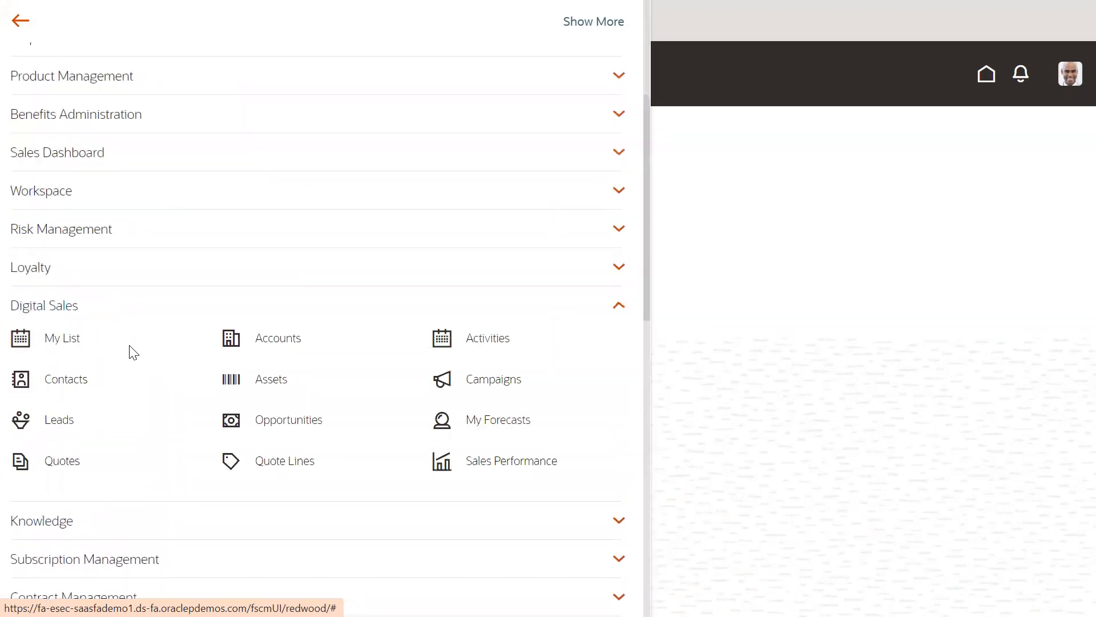
click(253, 346)
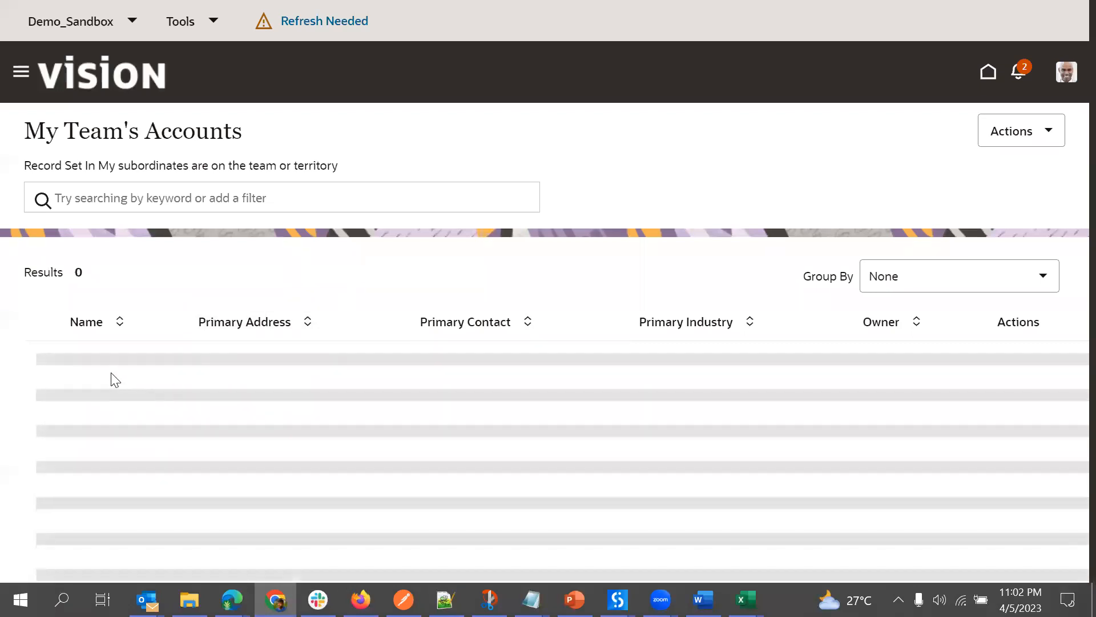
- Open the ABC Application Software account and show its Account Details for editing
click(122, 361)
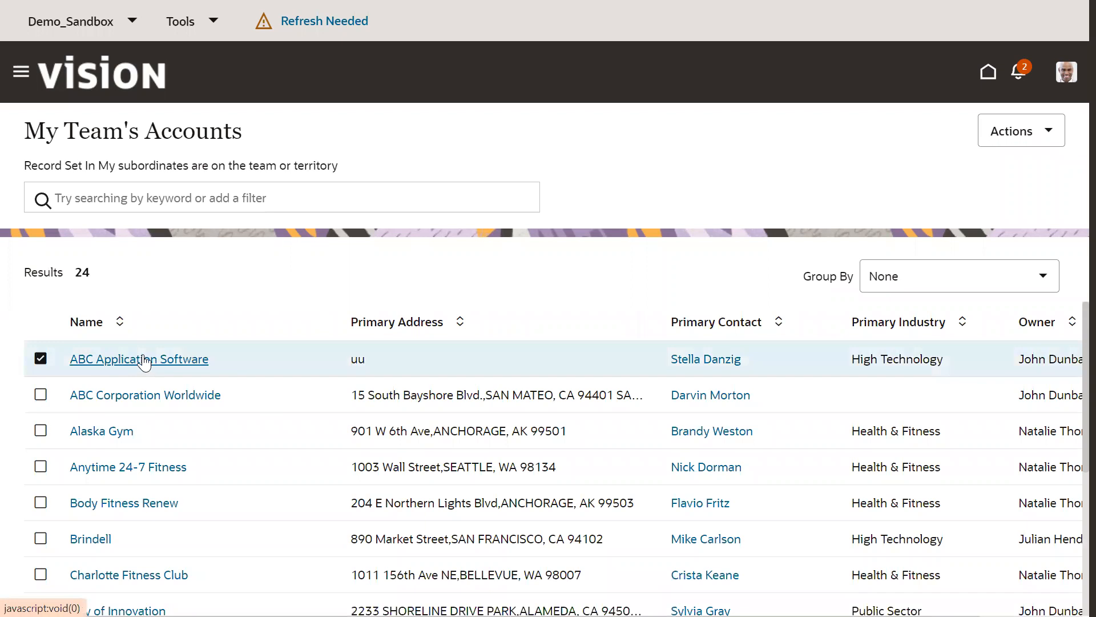
click(139, 358)
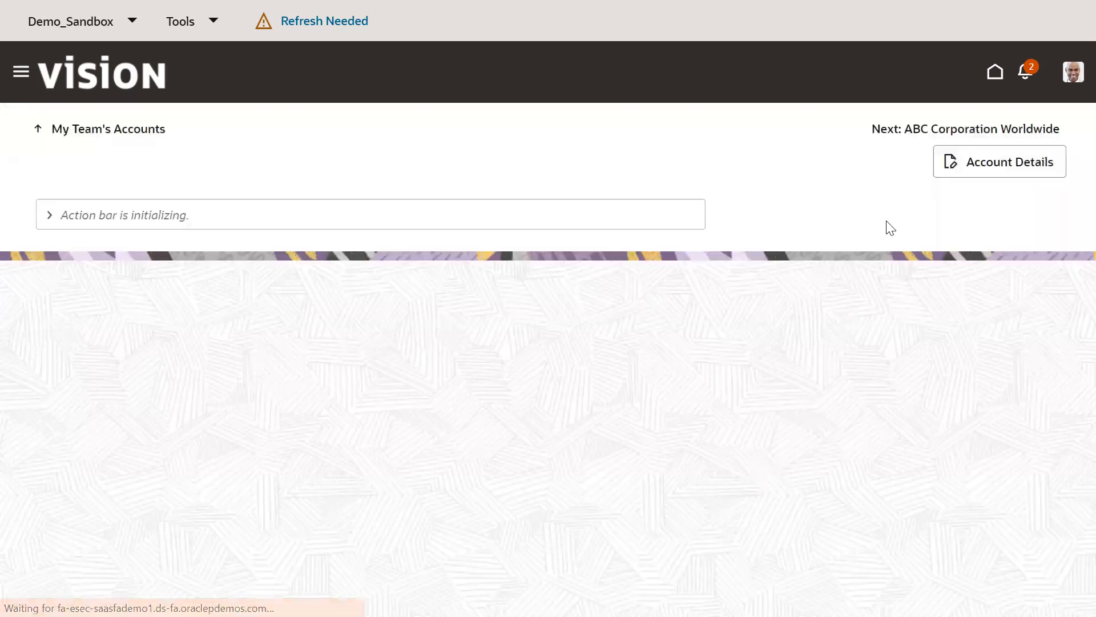
click(979, 171)
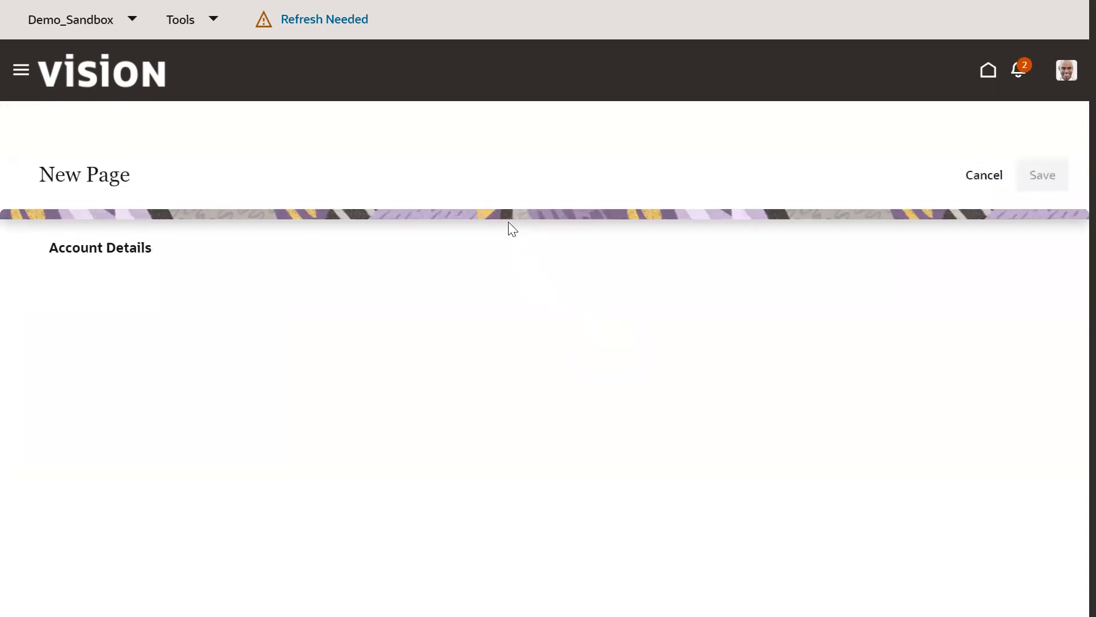
scroll(510, 227, down, 1)
scroll(511, 227, up, 1)
scroll(508, 226, down, 1)
scroll(509, 225, up, 1)
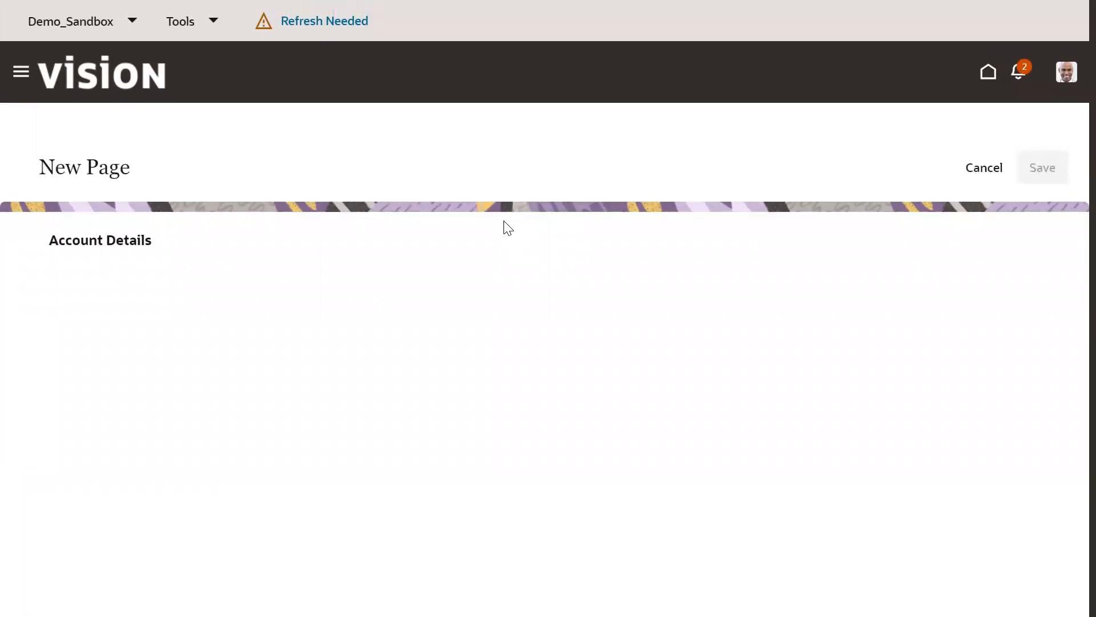
scroll(509, 240, down, 1)
scroll(520, 257, up, 1)
scroll(532, 248, down, 1)
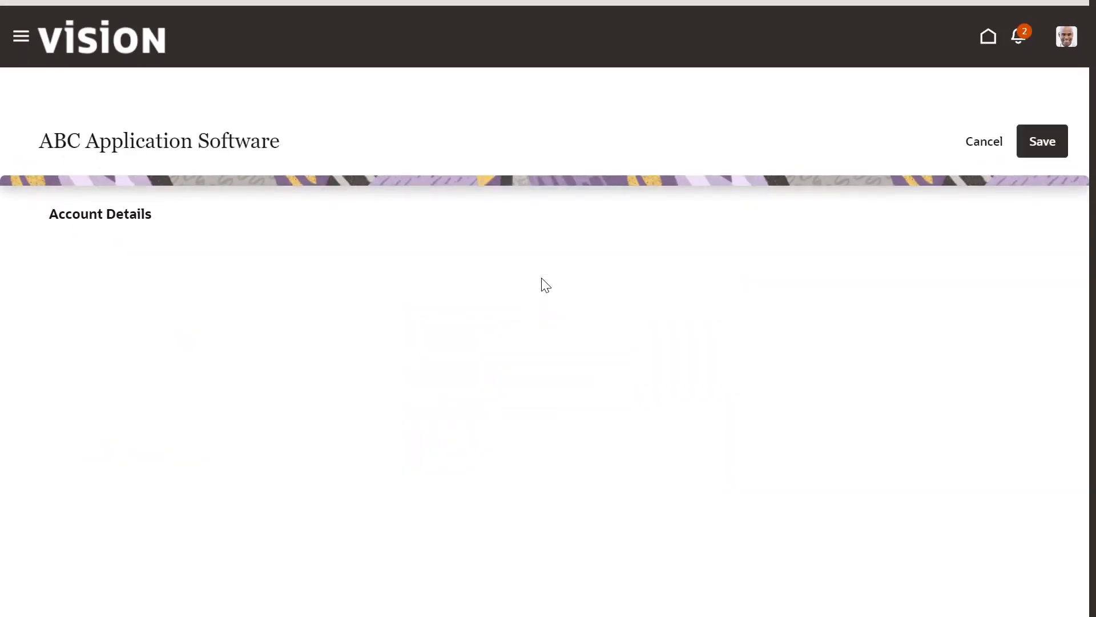
- Examine the Account Details form for the Owner Secondary Email field in the Owner and Primary Contact Details group
scroll(539, 294, down, 1)
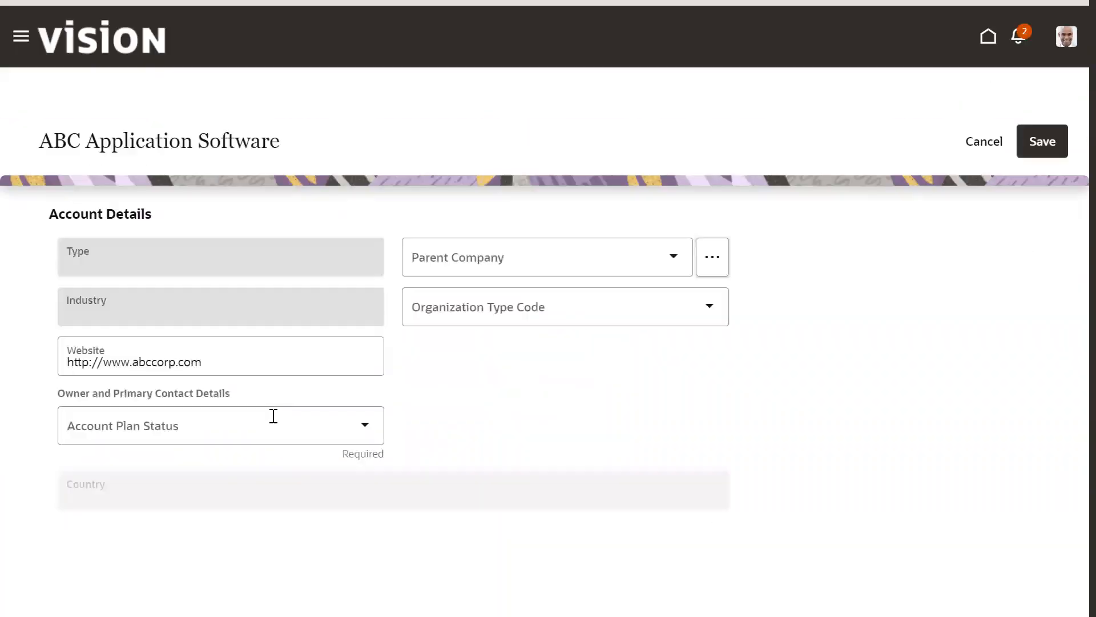
scroll(425, 384, down, 1)
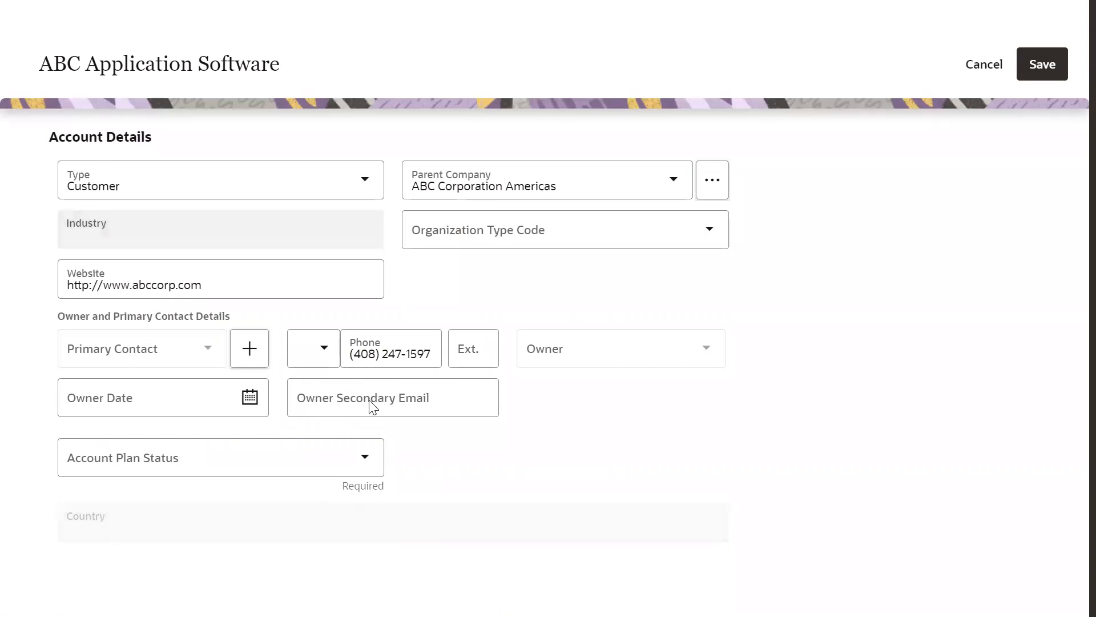
scroll(318, 276, up, 1)
scroll(371, 286, down, 1)
scroll(394, 305, up, 1)
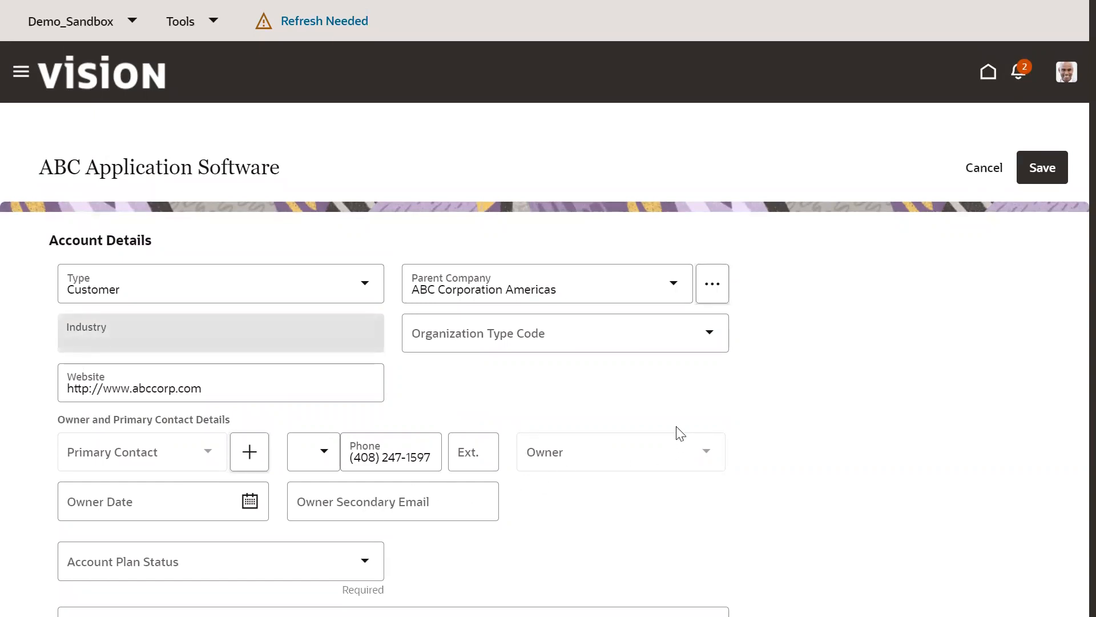
scroll(578, 284, down, 4)
scroll(537, 403, up, 4)
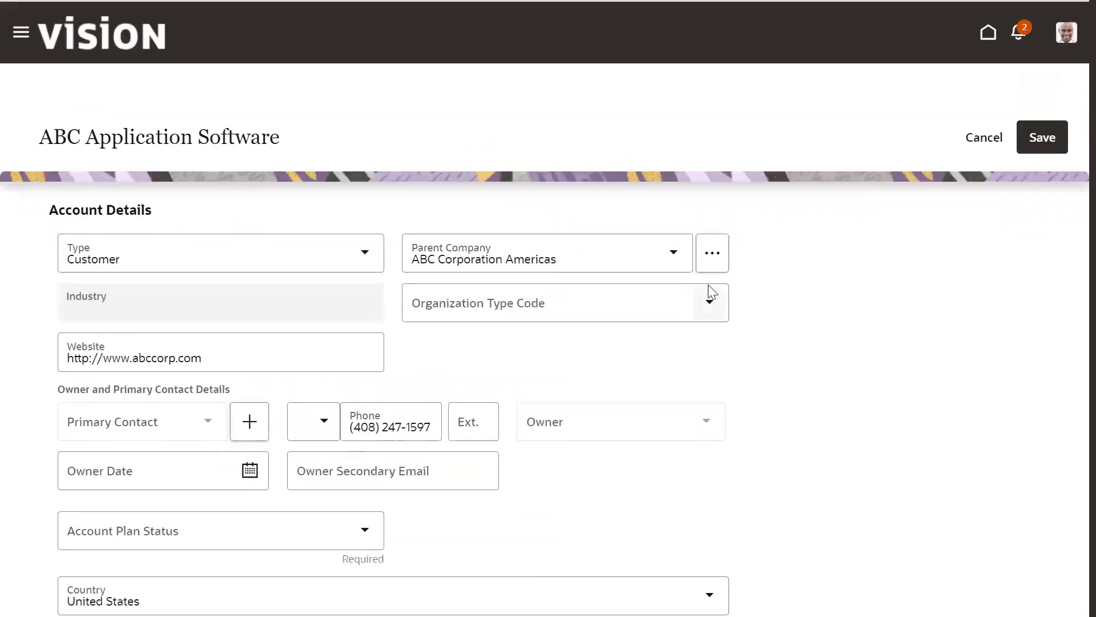